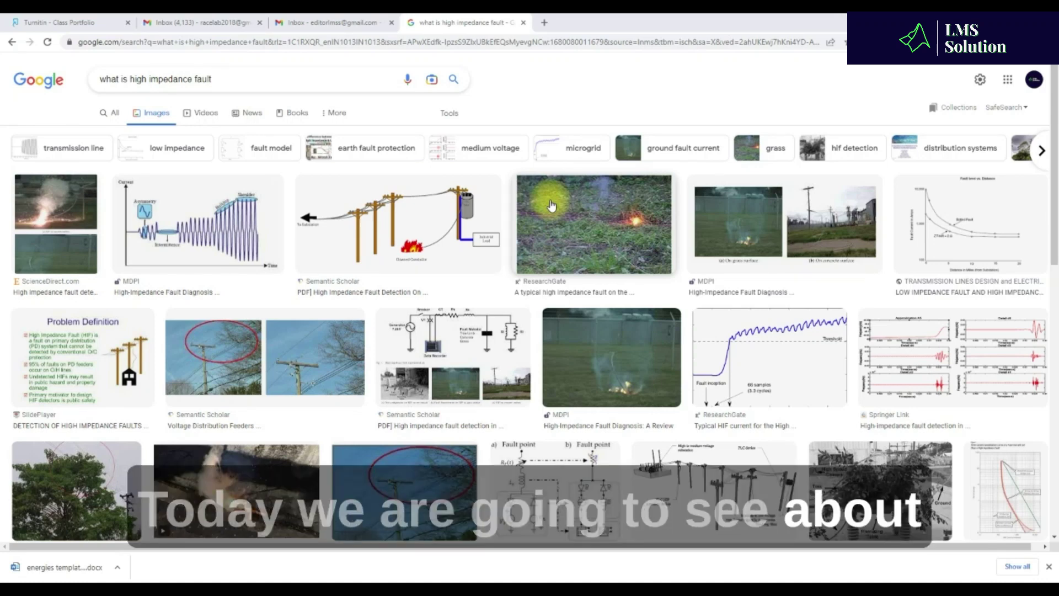
Step: Preview the downed-conductor diagram, ScienceDirect spark photo, ResearchGate wet-grass photo and MDPI fault photos
click(424, 251)
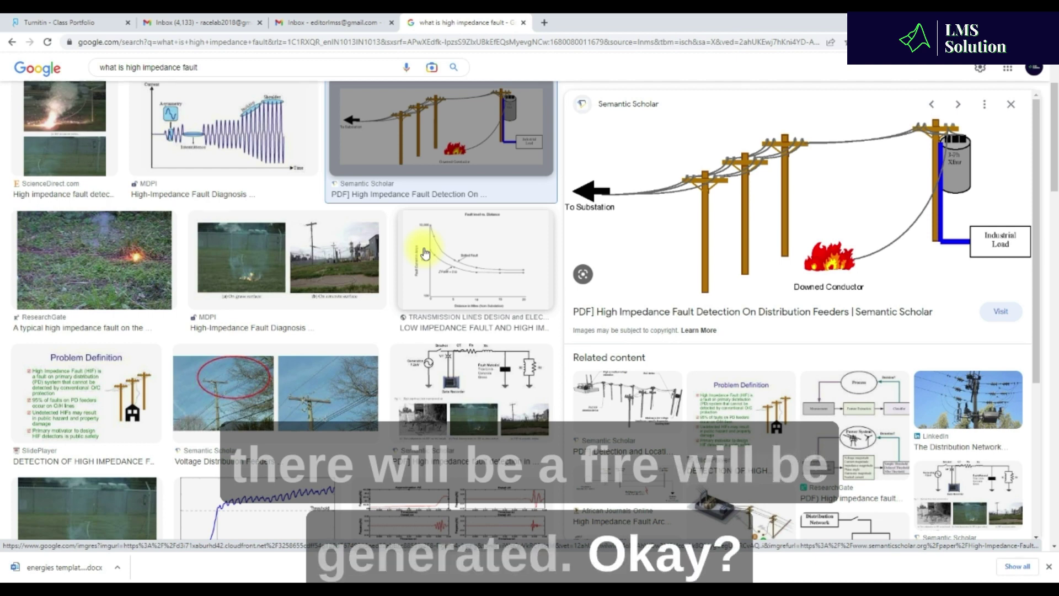
click(33, 153)
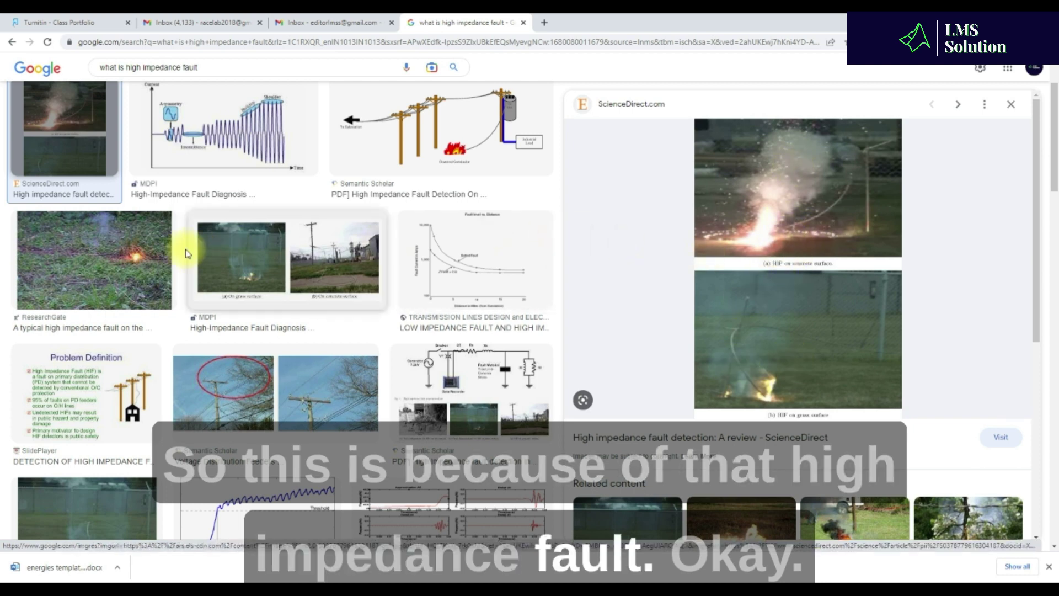
click(141, 253)
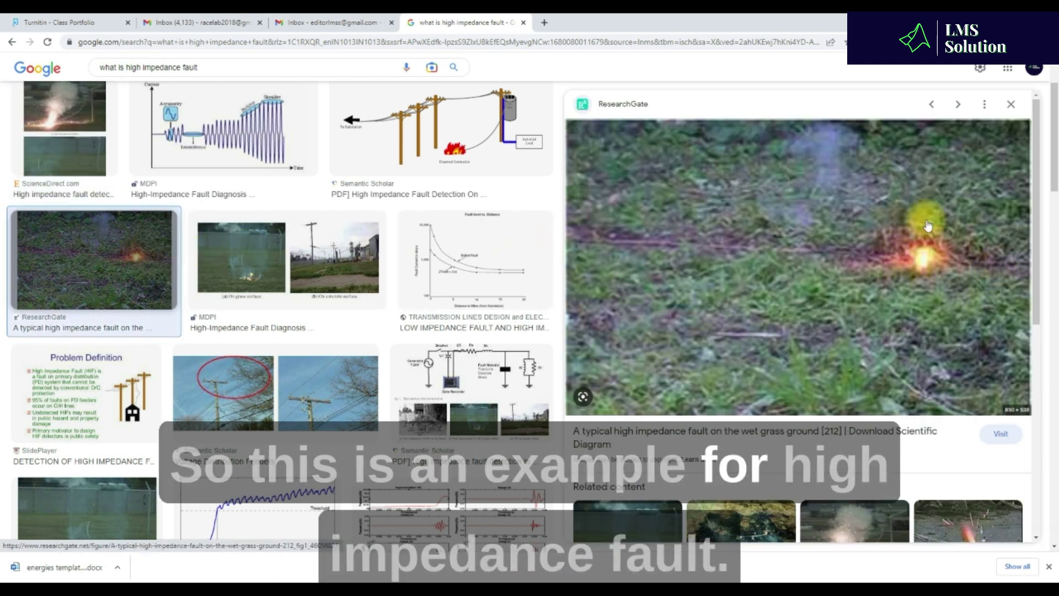
click(237, 253)
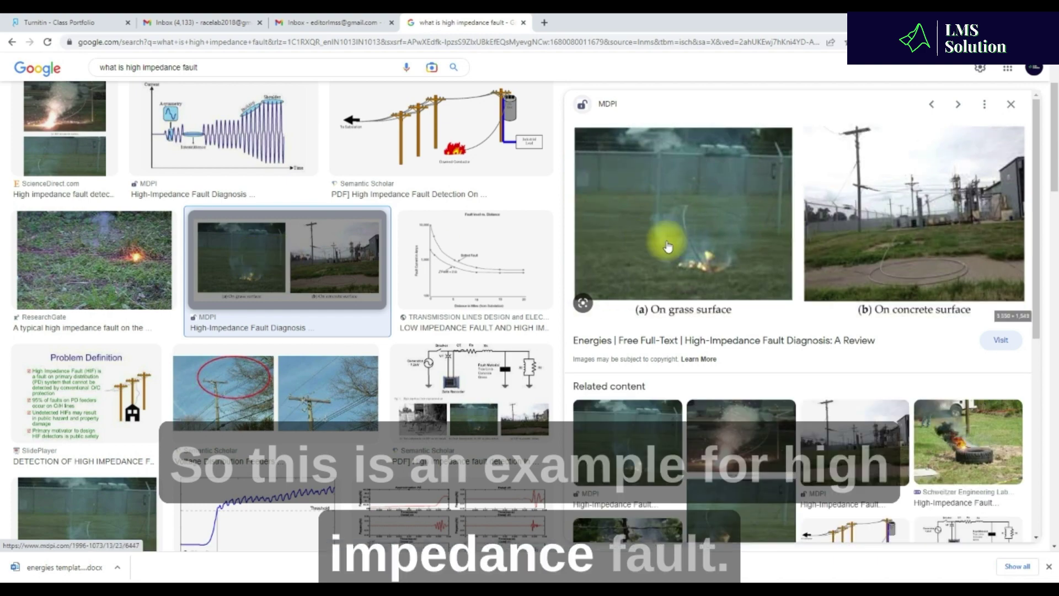
Step: View the grass-surface fault photo and a related ResearchGate image, then return to the MDPI preview
click(639, 441)
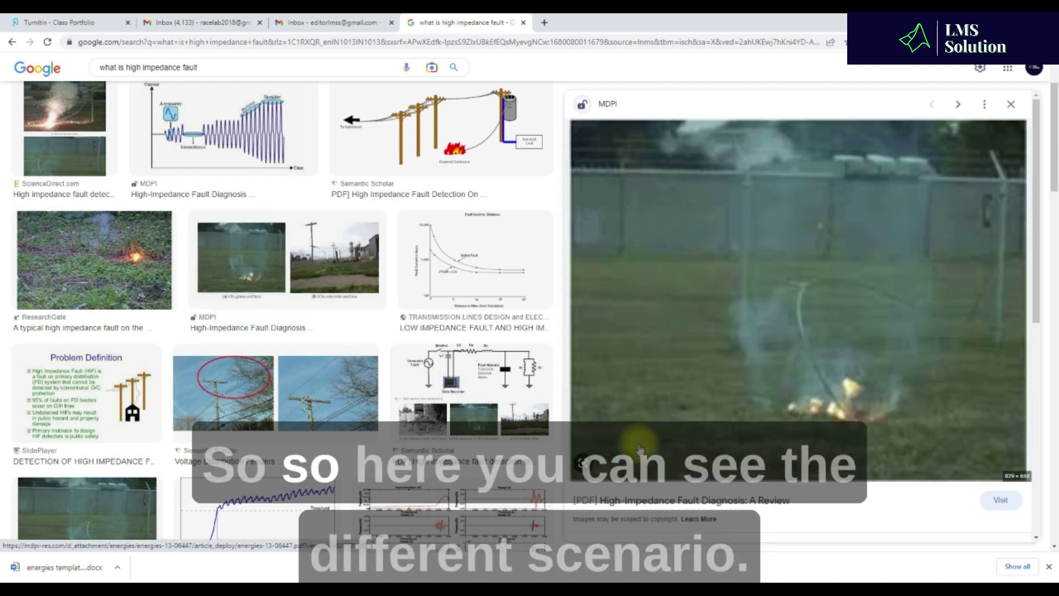
scroll(783, 304, down, 1)
scroll(783, 306, down, 3)
click(614, 343)
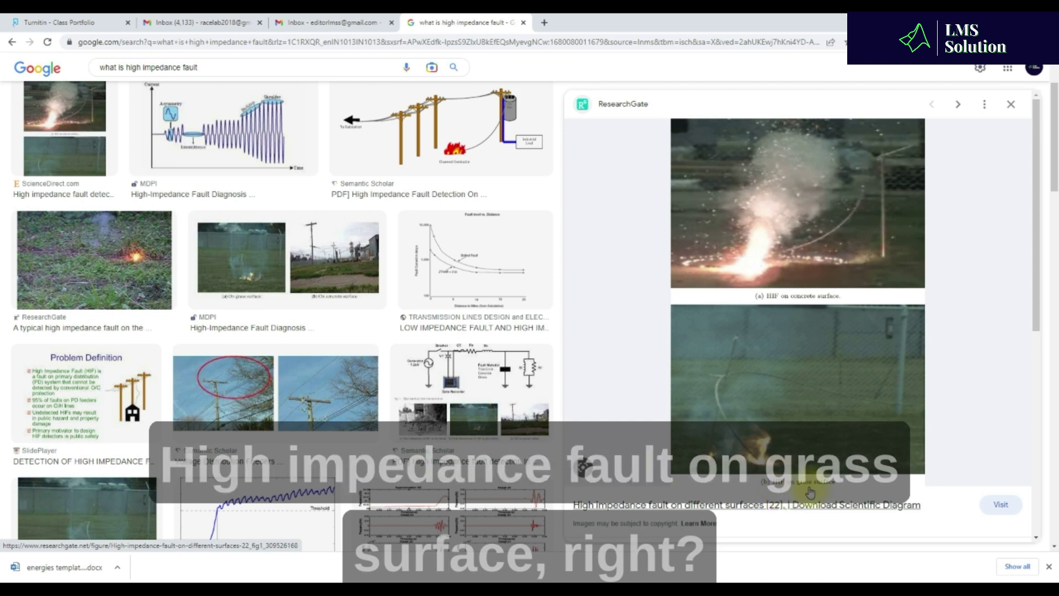
click(237, 266)
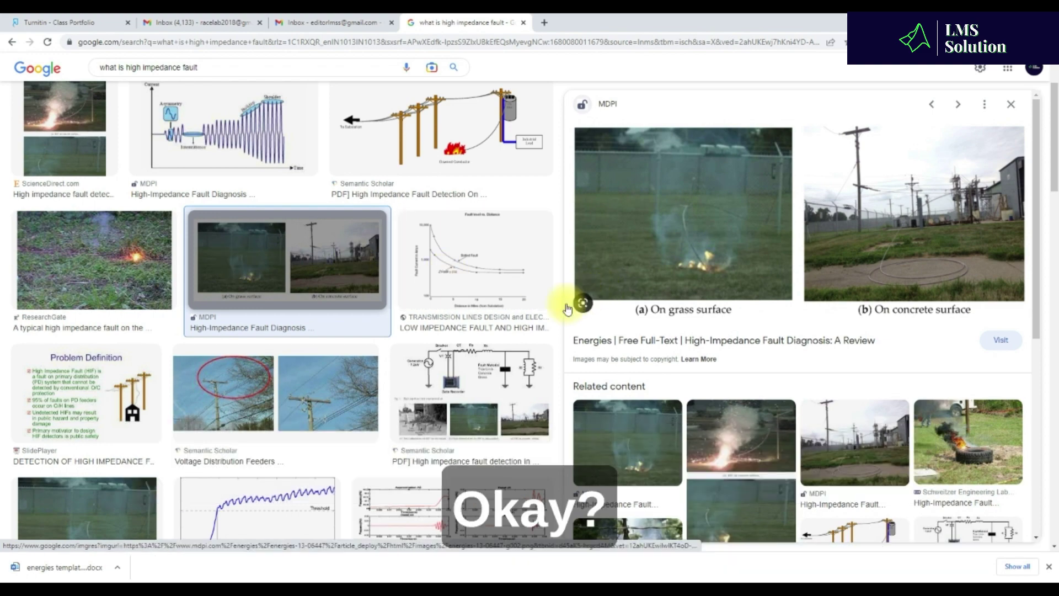
scroll(438, 338, up, 2)
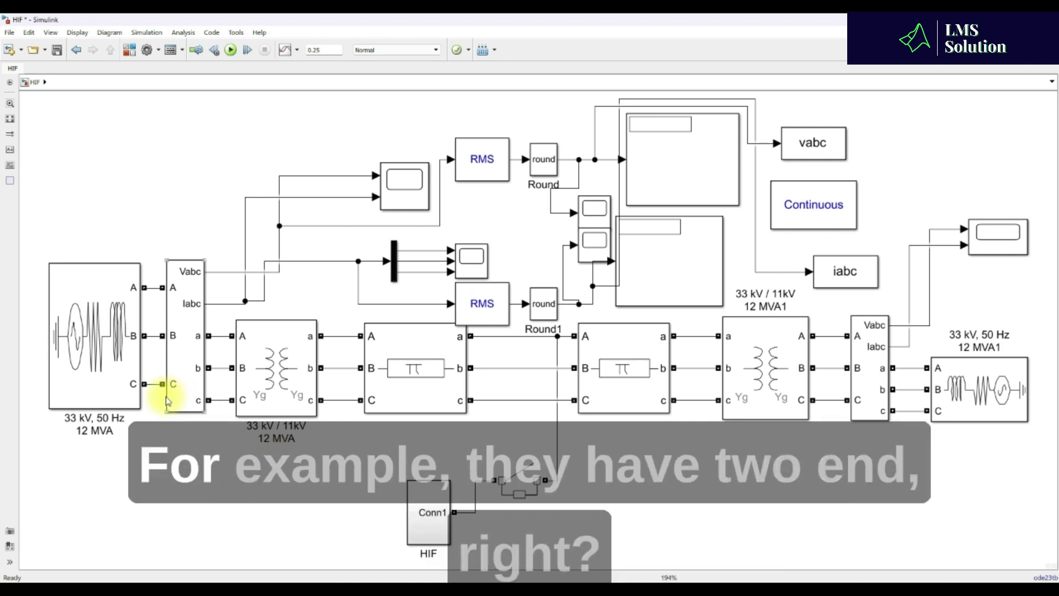
key(F9)
drag(37, 368, 88, 353)
drag(934, 376, 978, 362)
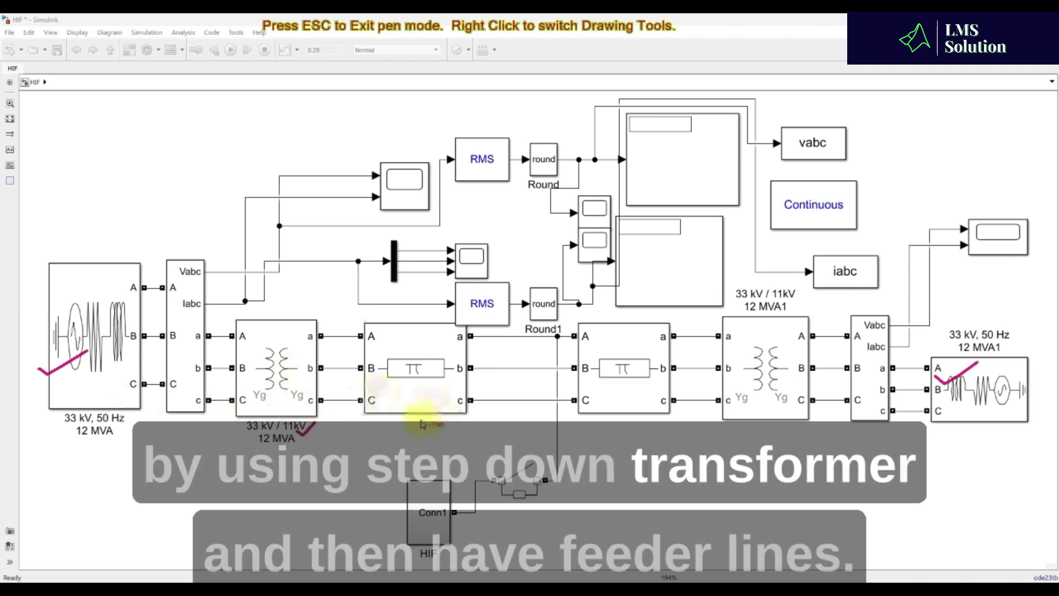
drag(463, 427, 478, 421)
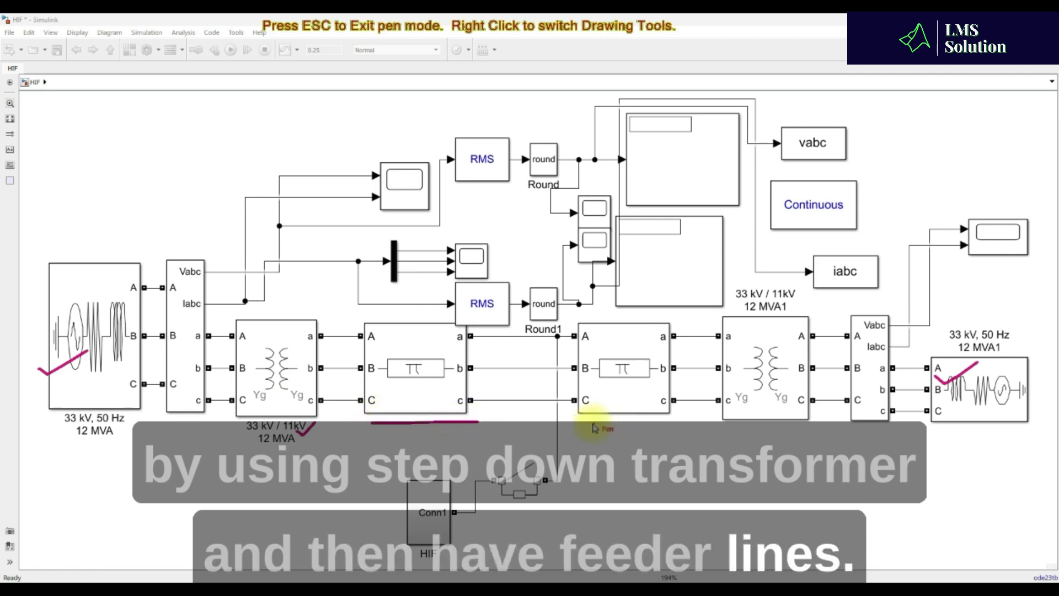
drag(625, 427, 653, 423)
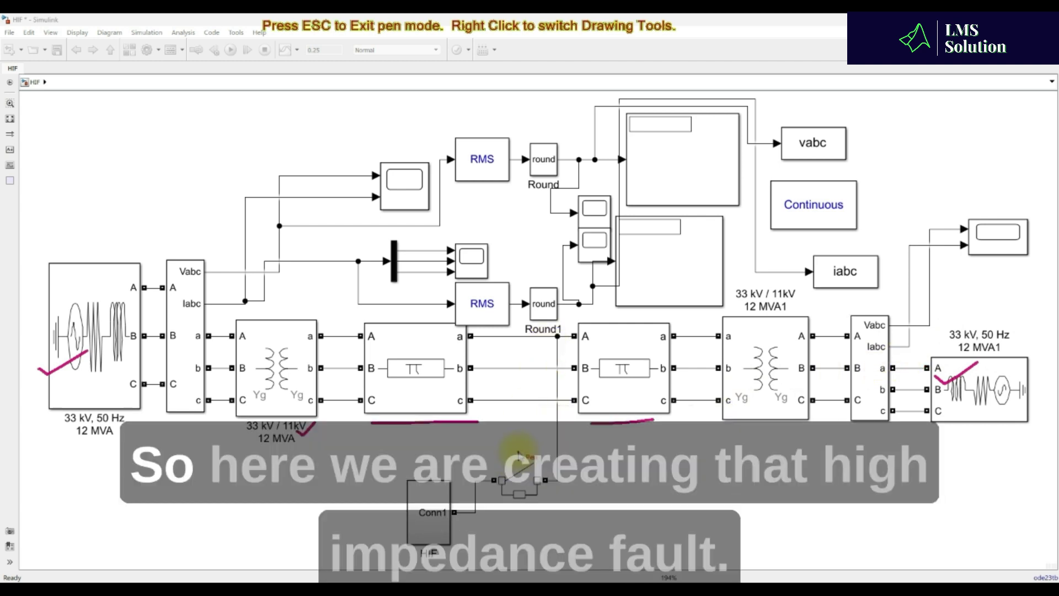
mouse_move(396, 461)
mouse_down()
mouse_move(371, 511)
mouse_move(386, 546)
mouse_up()
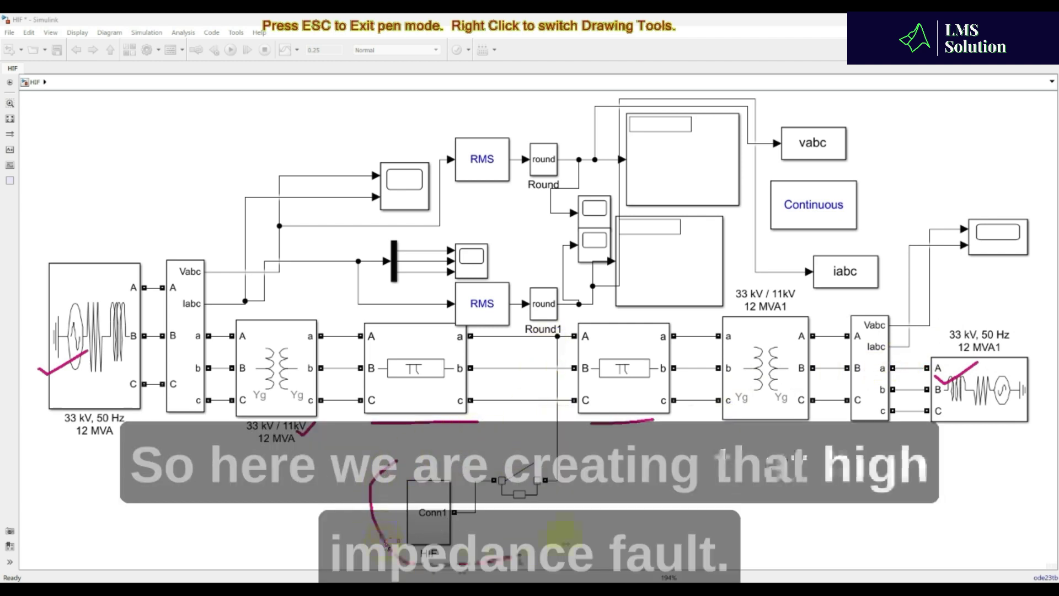
mouse_move(557, 444)
mouse_down()
mouse_move(474, 440)
mouse_move(397, 463)
mouse_up()
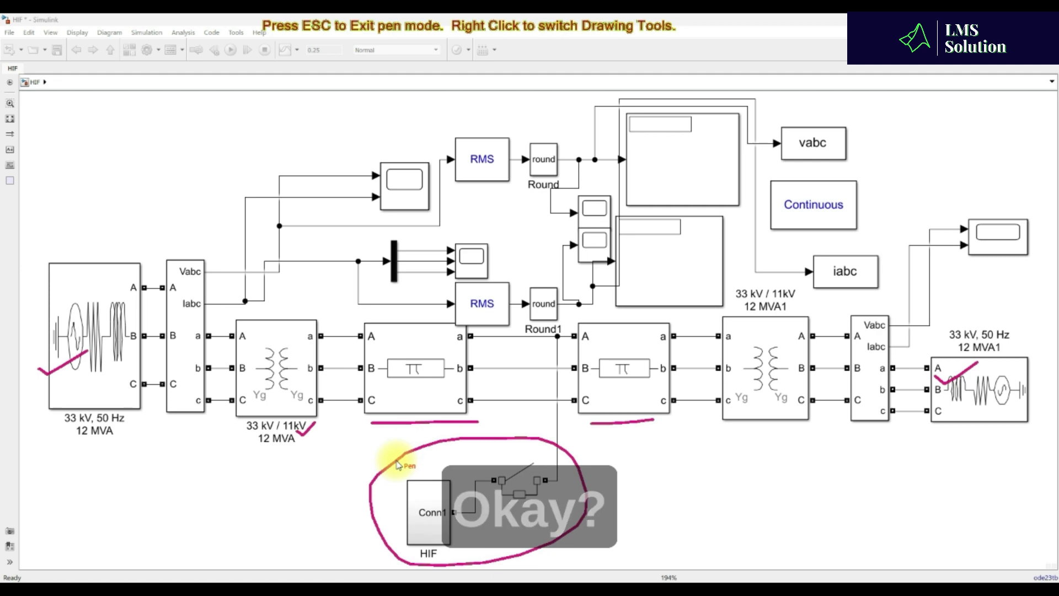
key(Escape)
mouse_move(632, 576)
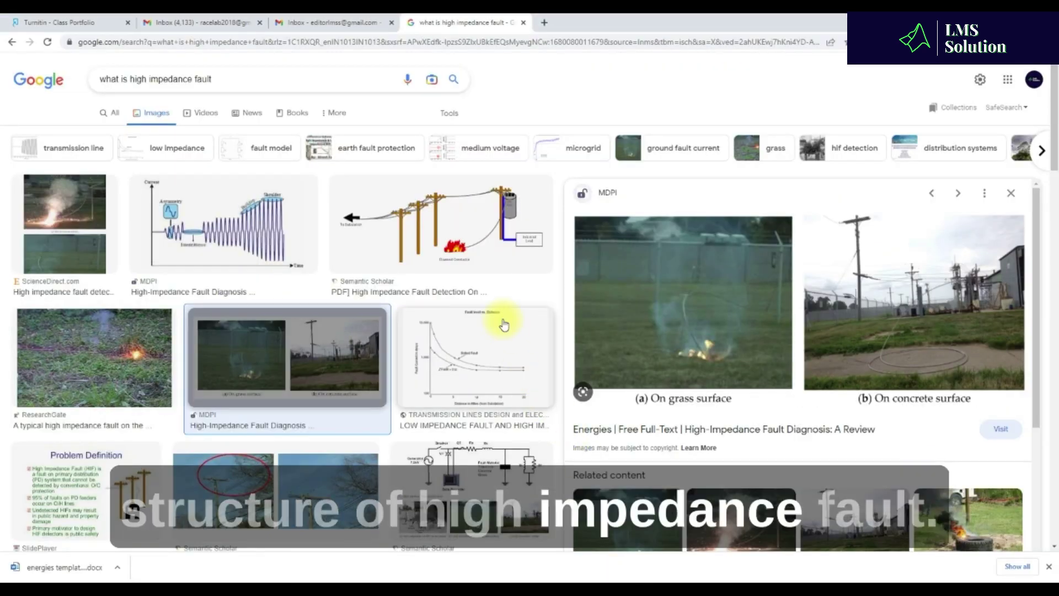
Step: Preview the ScienceDirect fault-modelling circuit and MDPI diode-resistor circuit, then open the MDPI paper in a new tab
scroll(504, 324, down, 7)
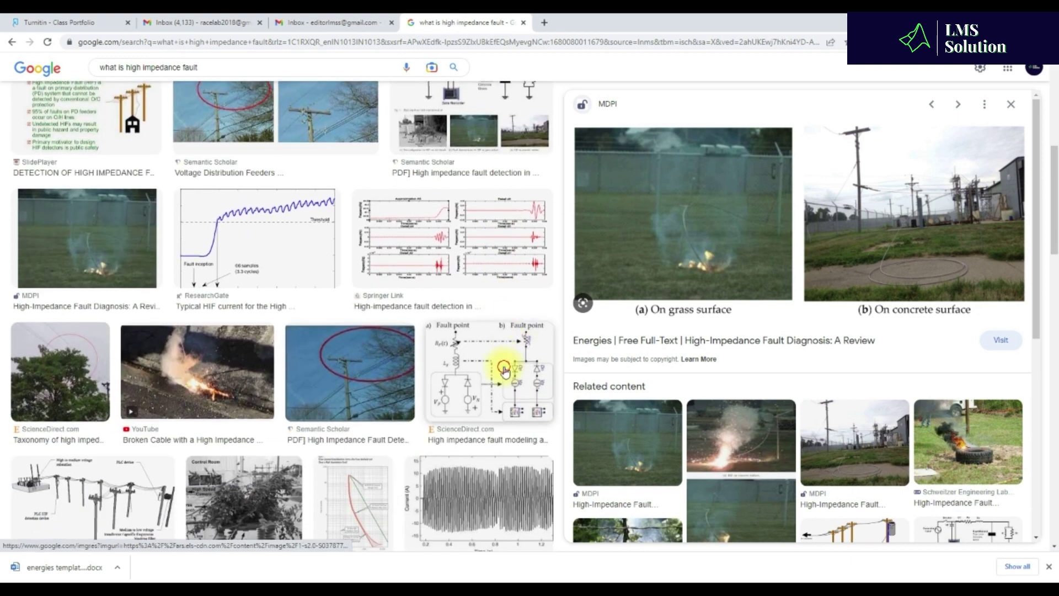
click(504, 370)
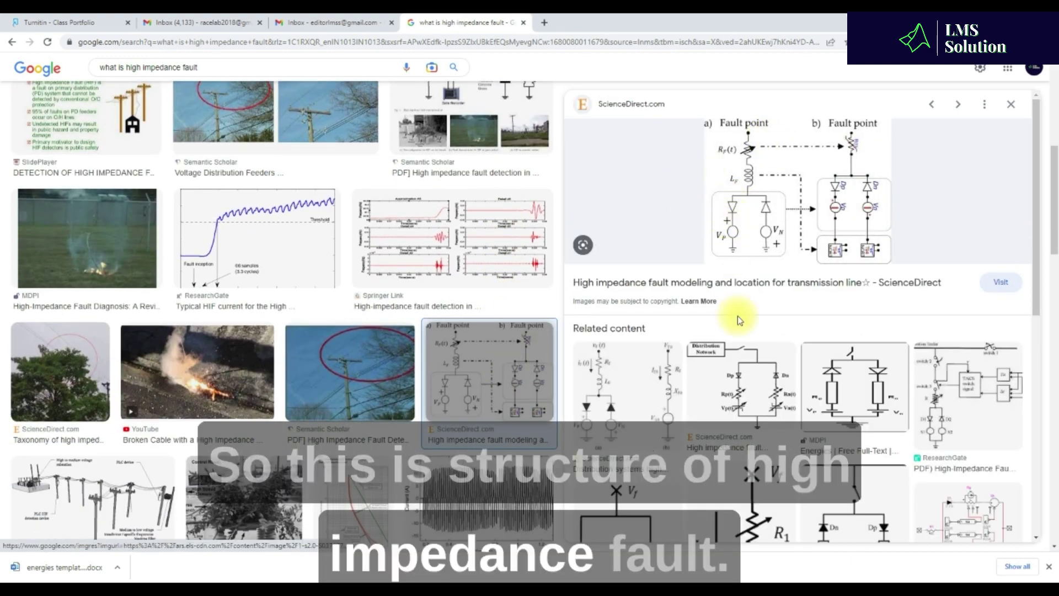
scroll(866, 380, down, 3)
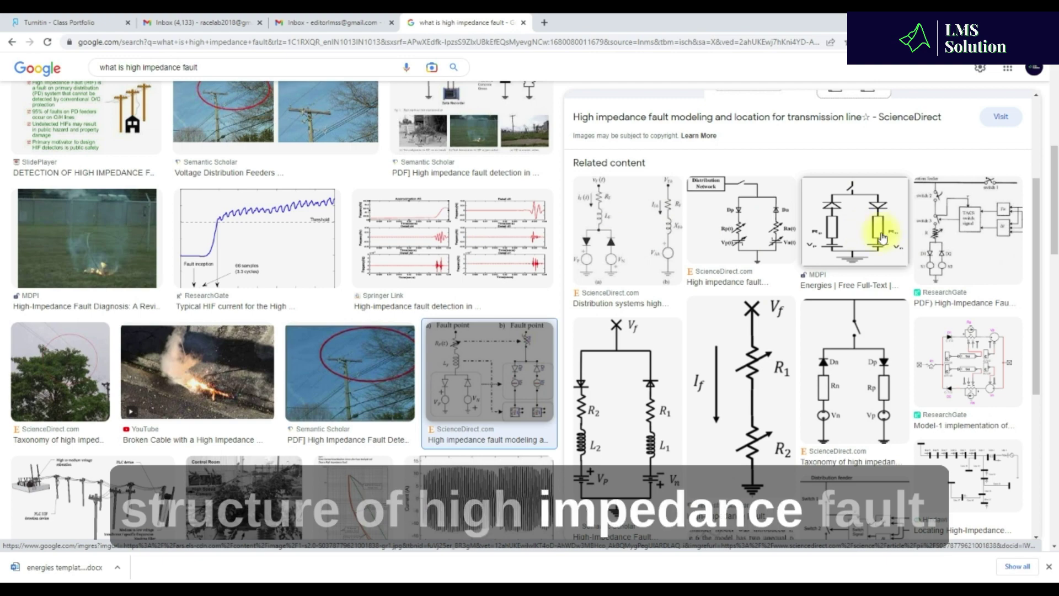
click(841, 217)
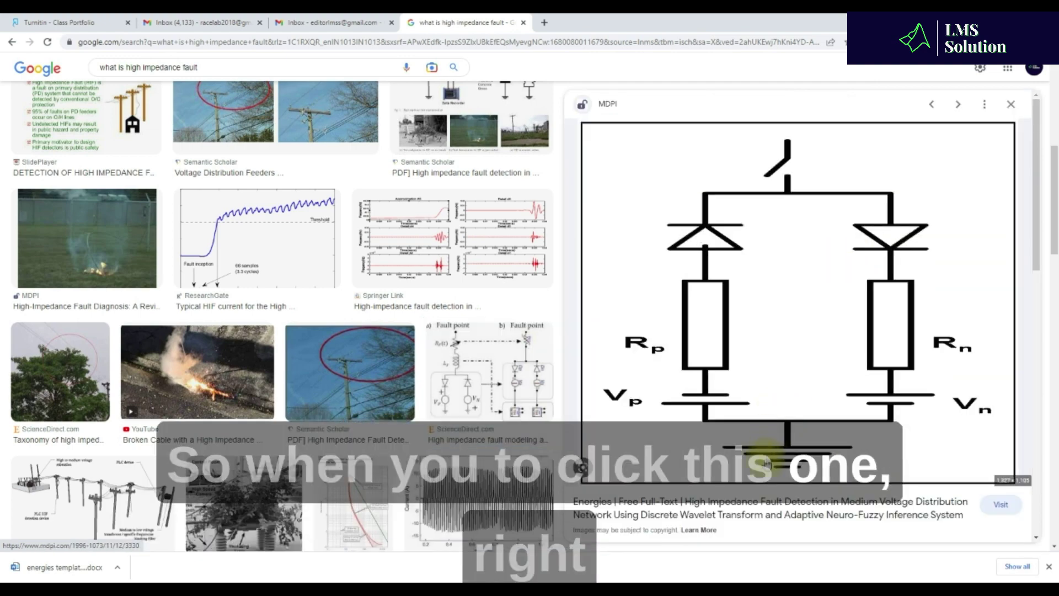
click(761, 502)
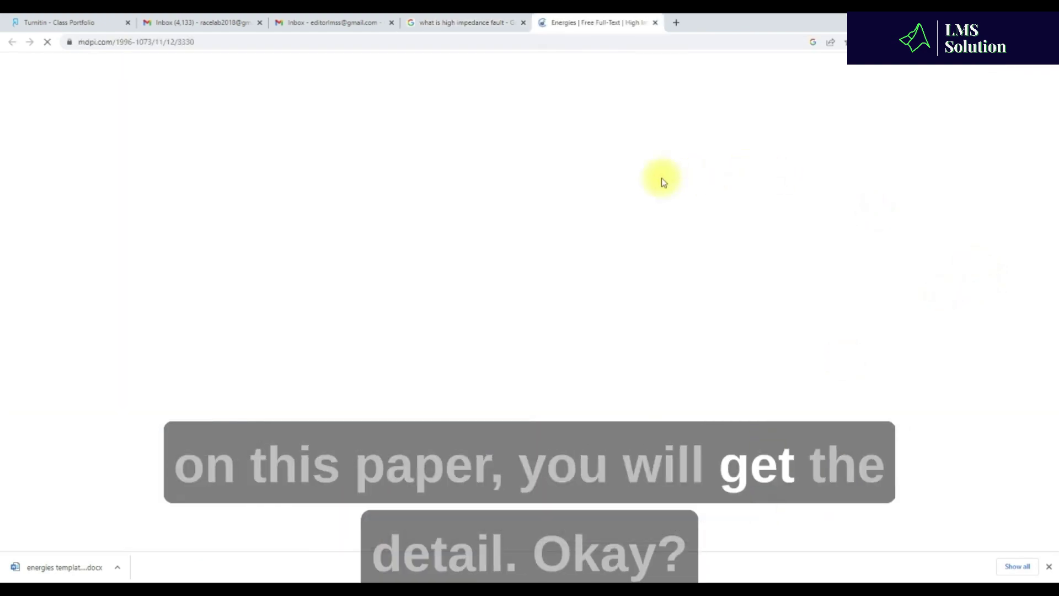
Step: Enlarge the paper's Figure 8 HIF Matlab model, then switch back to the Simulink HIF model
scroll(563, 273, down, 20)
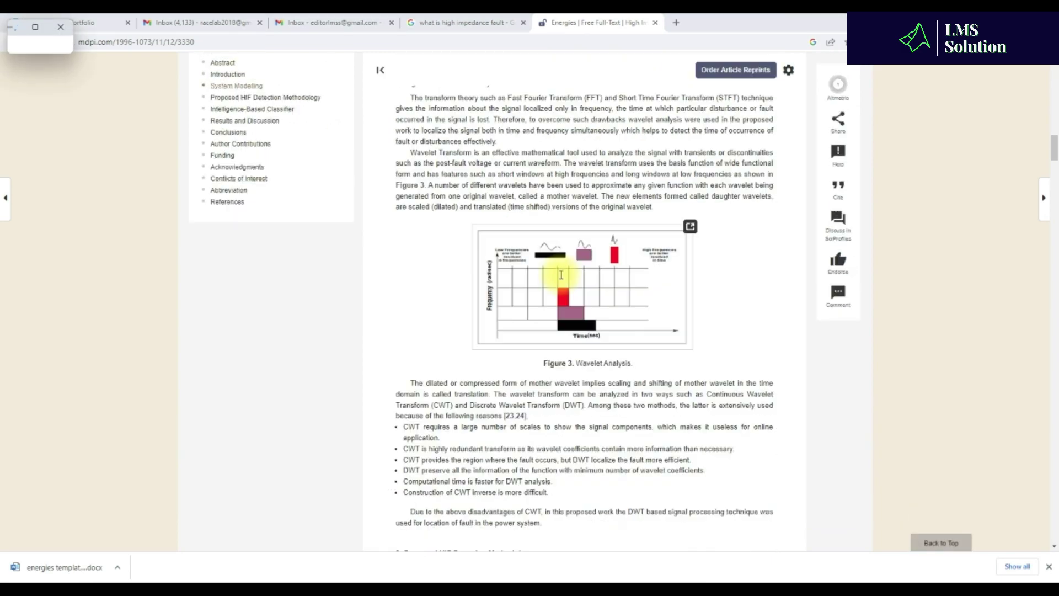
scroll(561, 274, down, 20)
scroll(561, 274, down, 20)
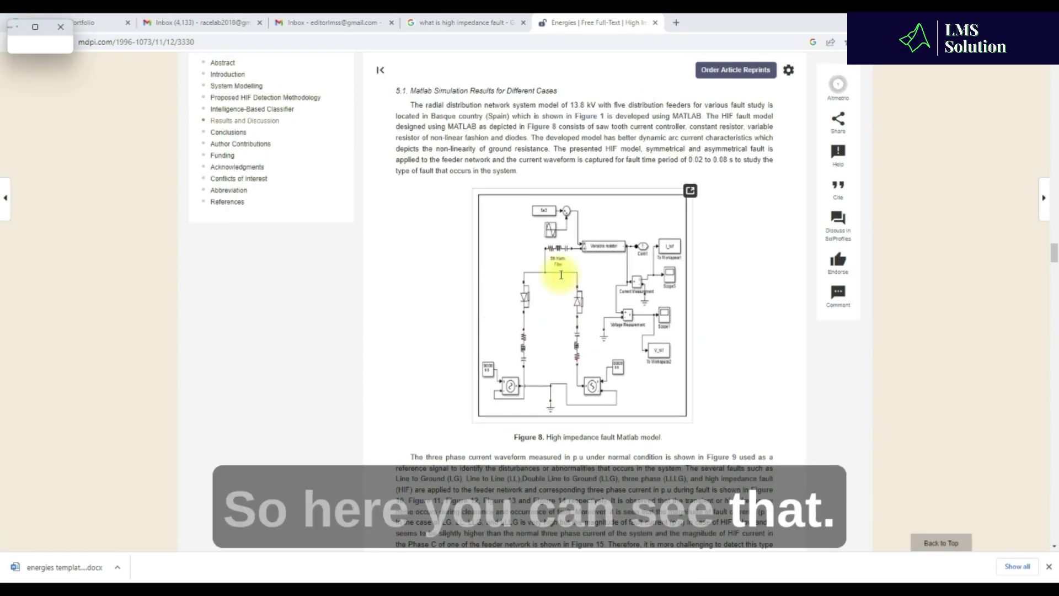
click(688, 208)
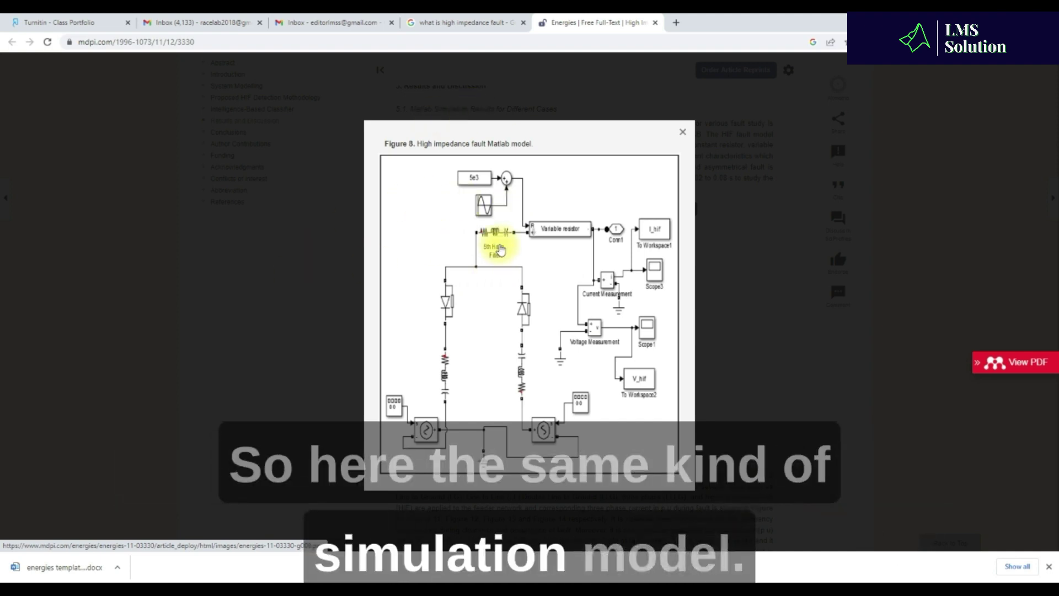
mouse_move(657, 580)
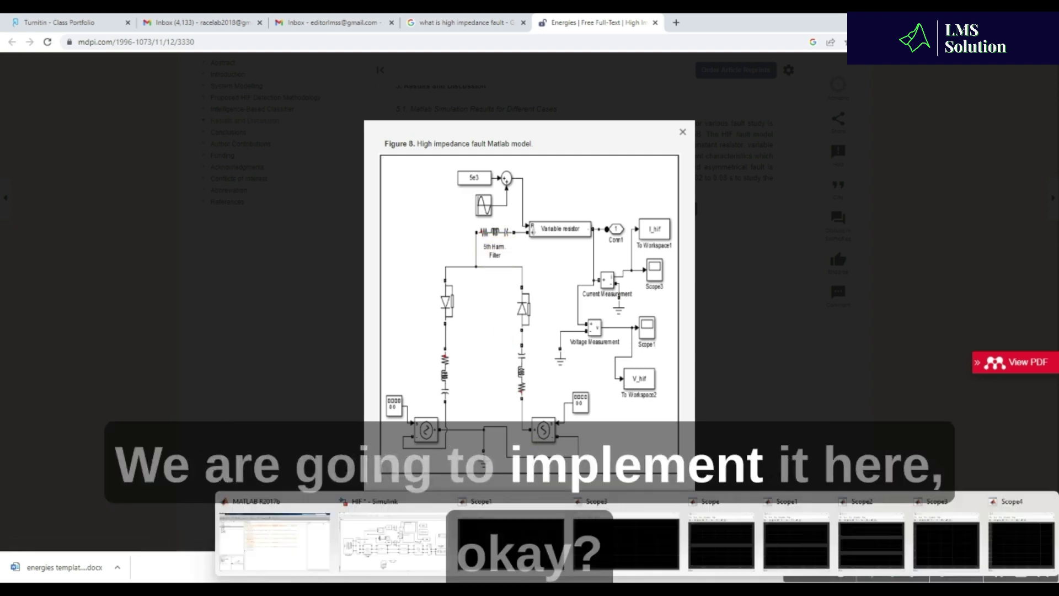
click(375, 548)
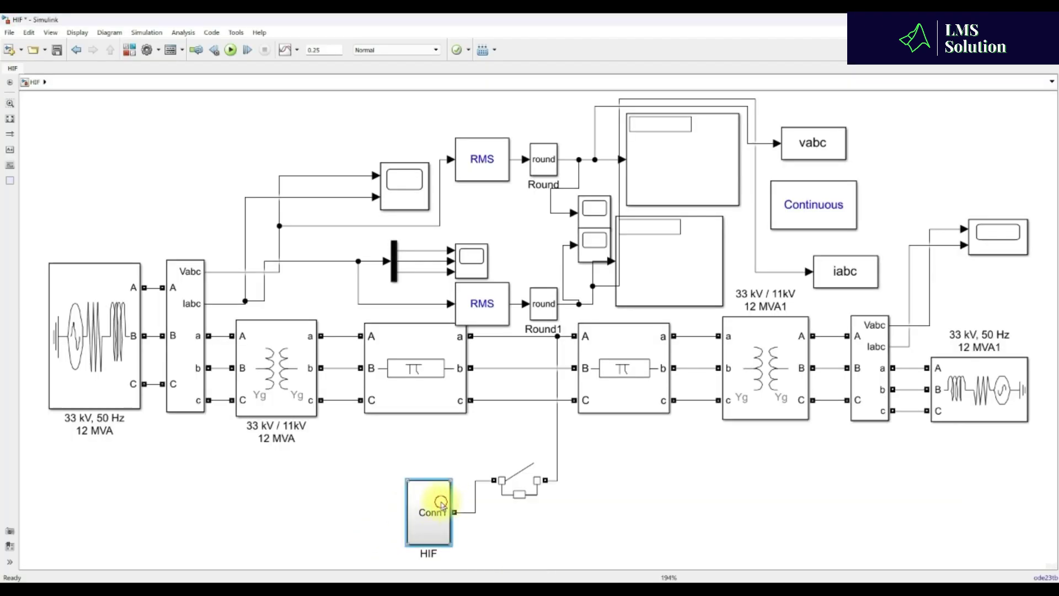
Step: Open the HIF subsystem's diode–variable-resistor circuit, then close the paper's enlarged Figure 8
double_click(441, 505)
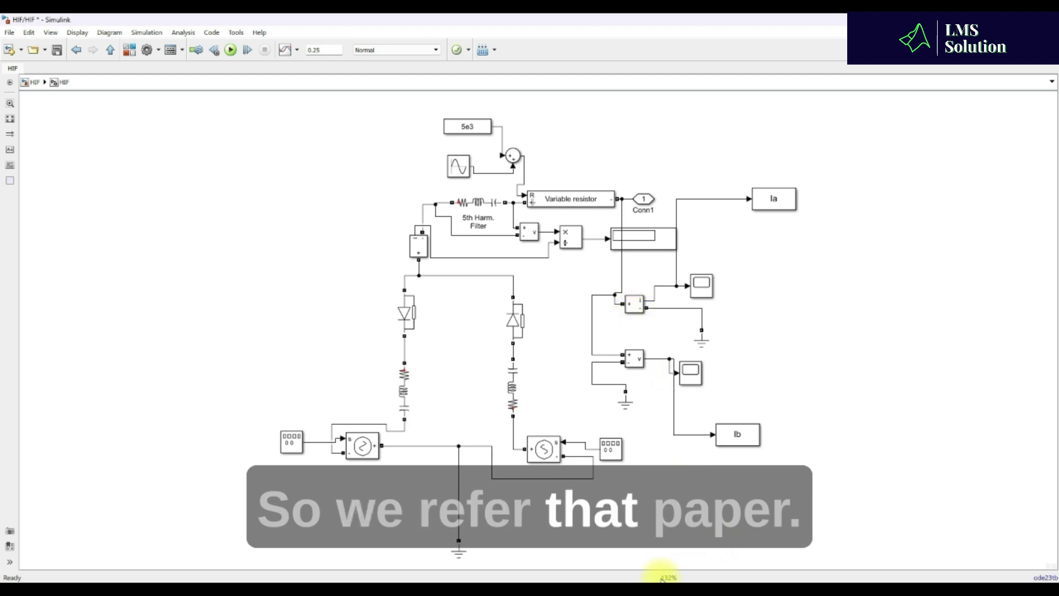
key(alt+Tab)
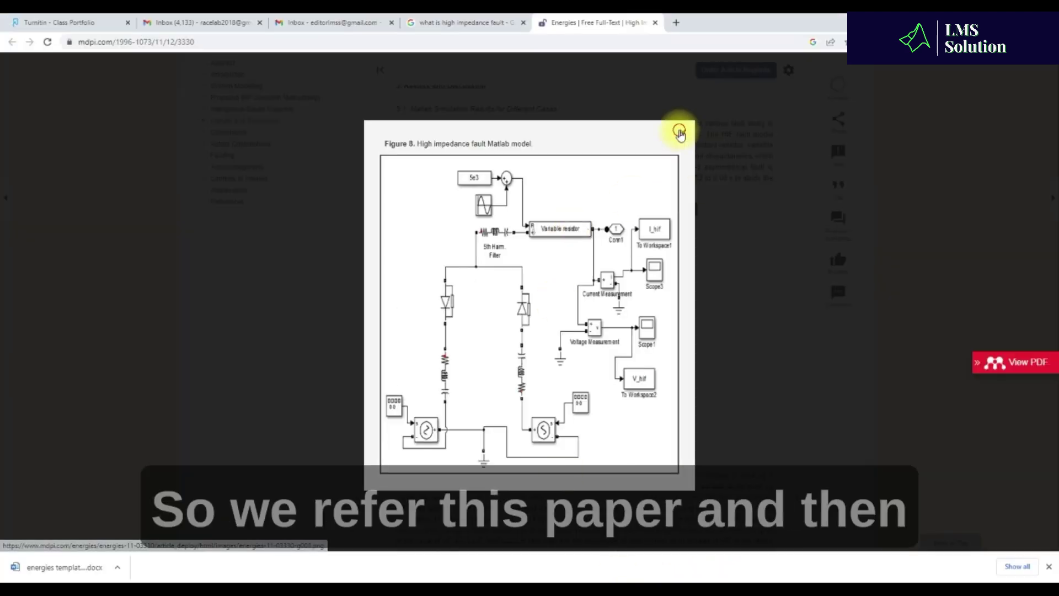
click(683, 131)
Step: Scroll through the article, then return to Simulink's top-level 33 kV network
scroll(560, 385, up, 5)
scroll(561, 385, down, 4)
scroll(560, 385, up, 10)
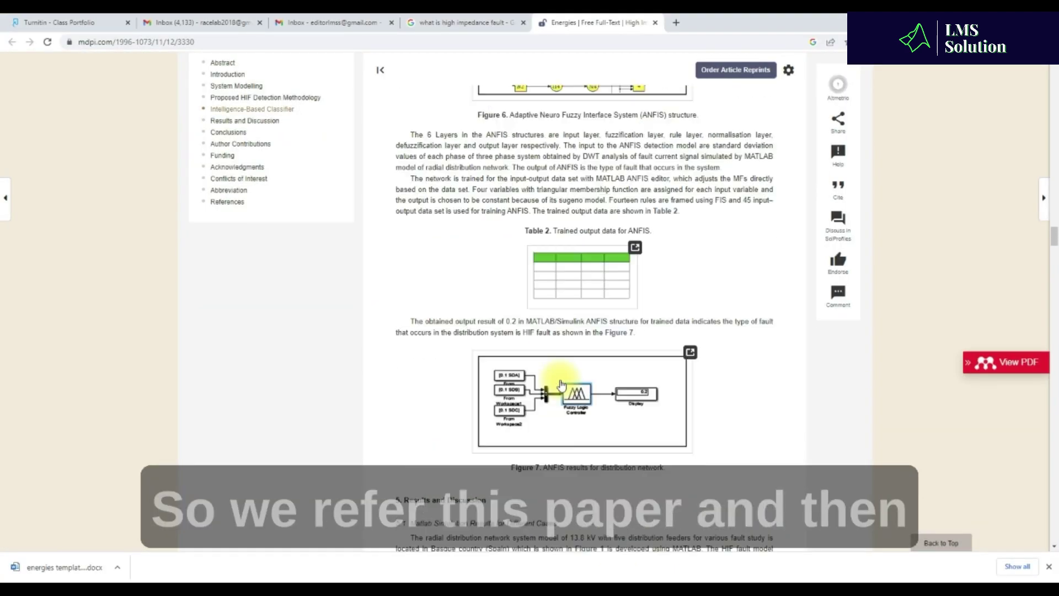
drag(1054, 225, 1050, 79)
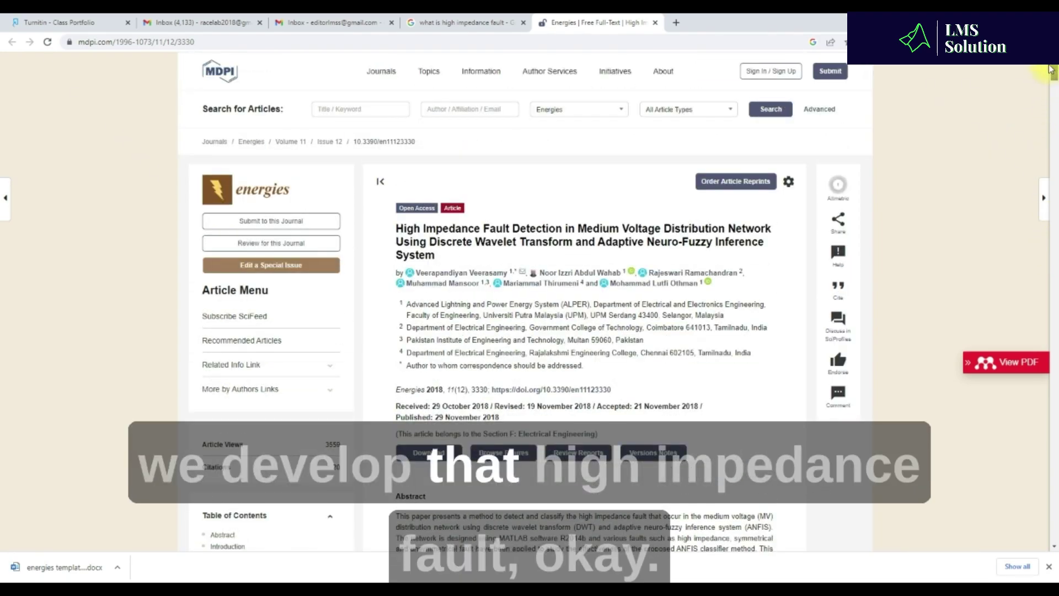
drag(1050, 69, 1043, 130)
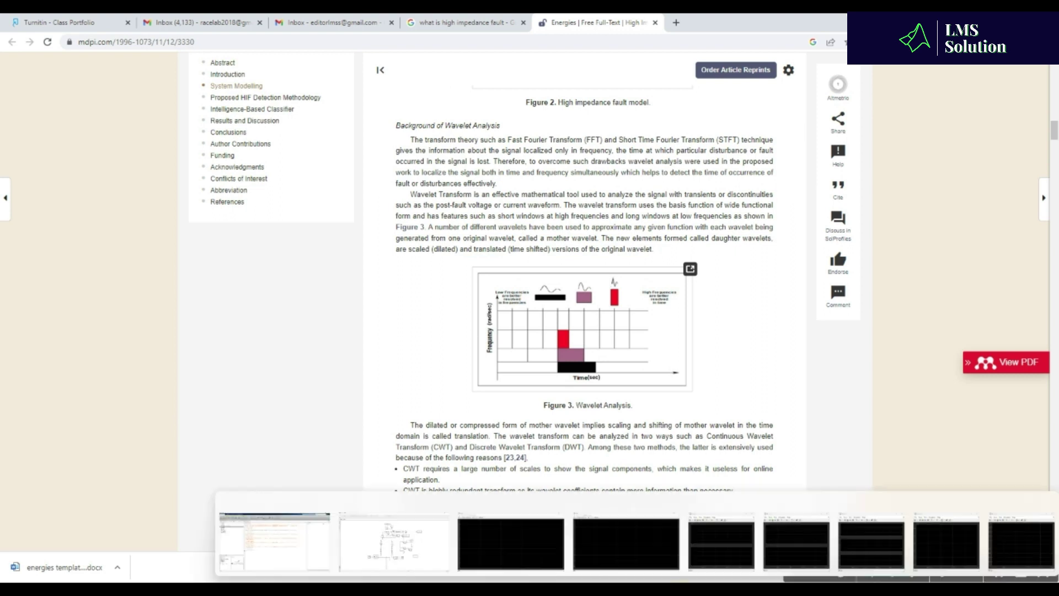
click(421, 529)
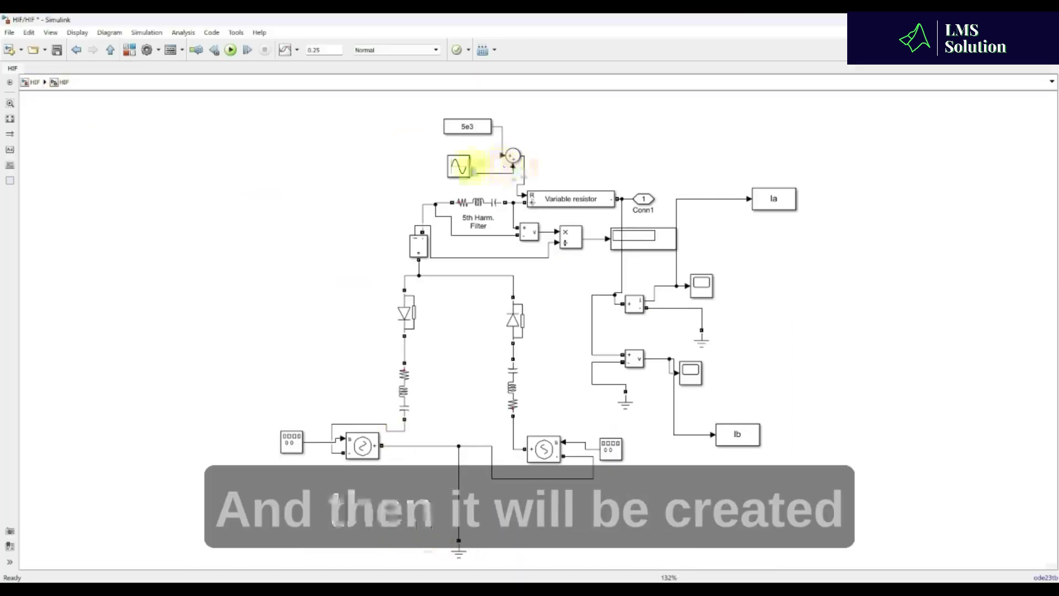
click(112, 53)
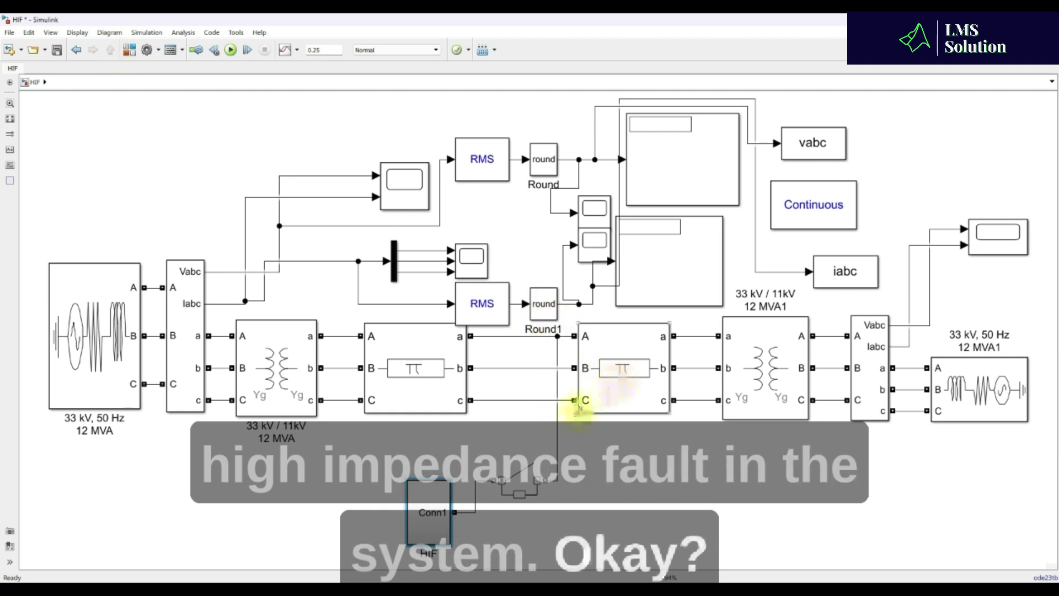
Step: Trace phase A to the fault branch, keep the breaker settings unchanged, and run the healthy-system simulation
click(558, 433)
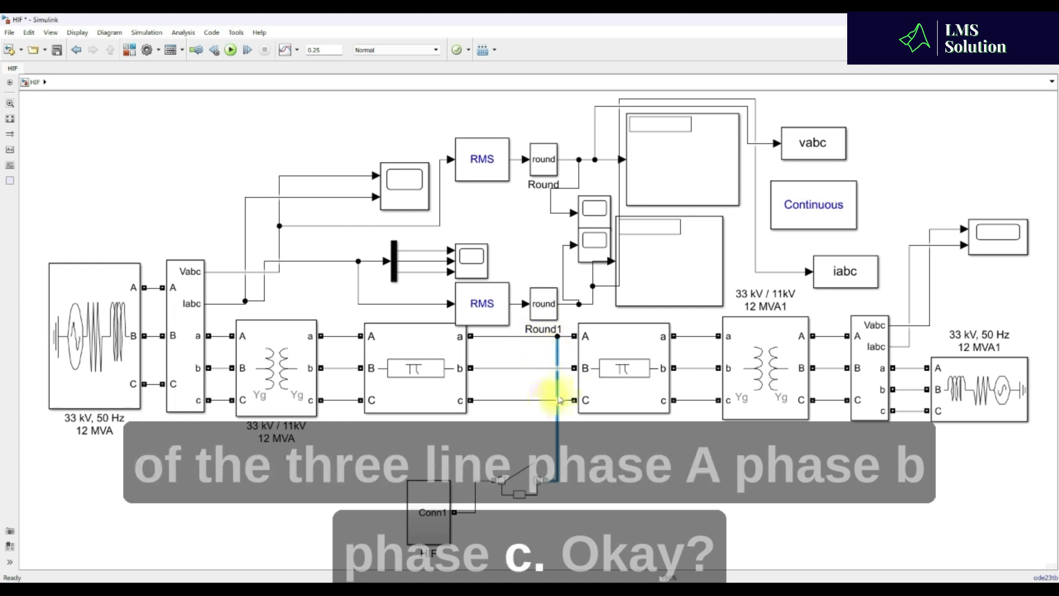
click(426, 533)
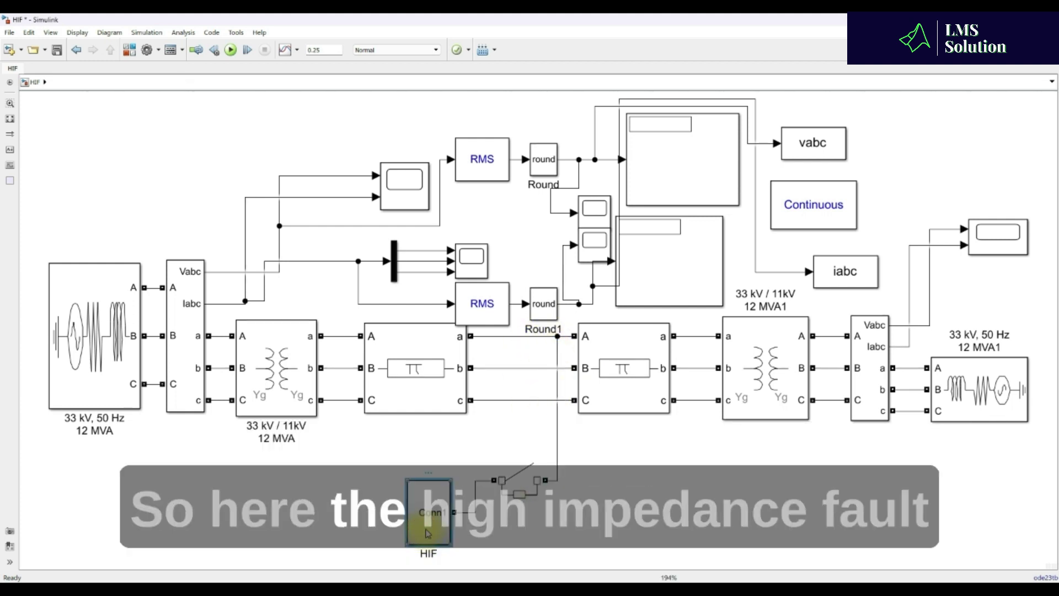
click(558, 353)
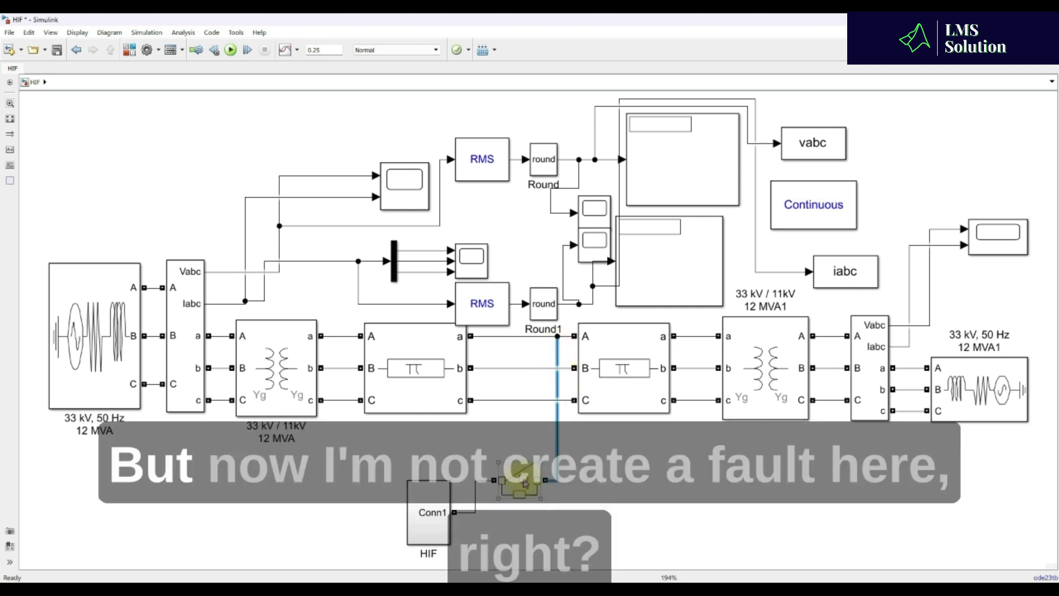
double_click(524, 483)
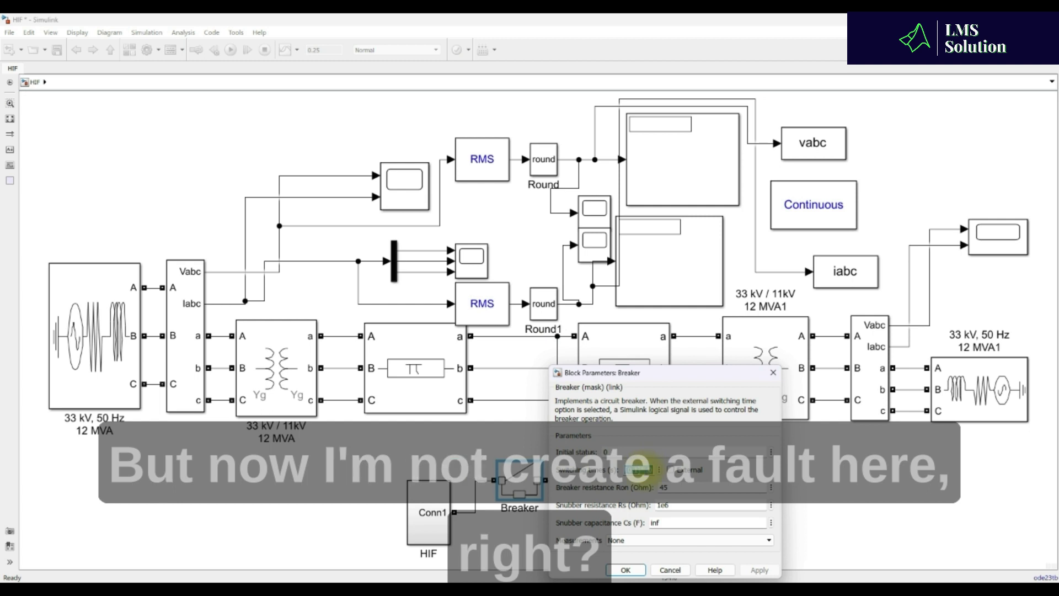
click(625, 570)
click(298, 118)
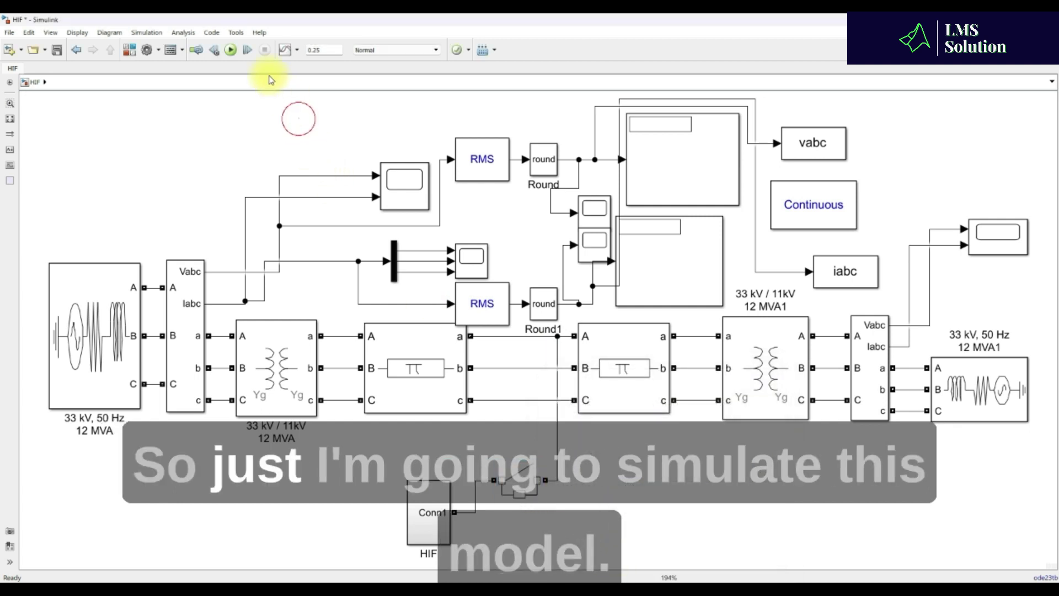
click(230, 50)
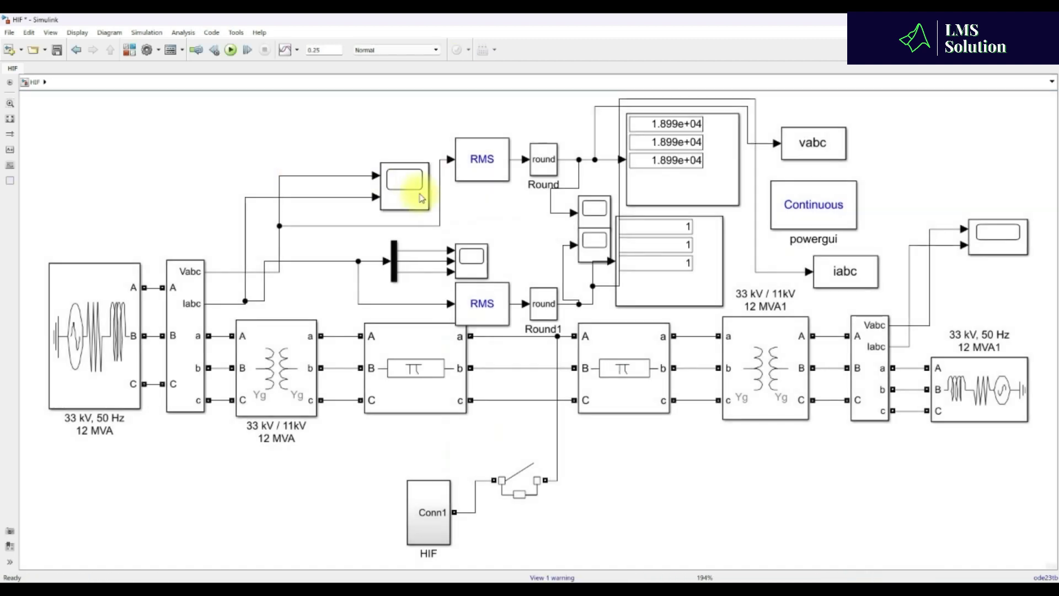
Step: View the sending-end, per-line, RMS voltage, RMS current and receiving-end scope waveforms in turn
click(414, 194)
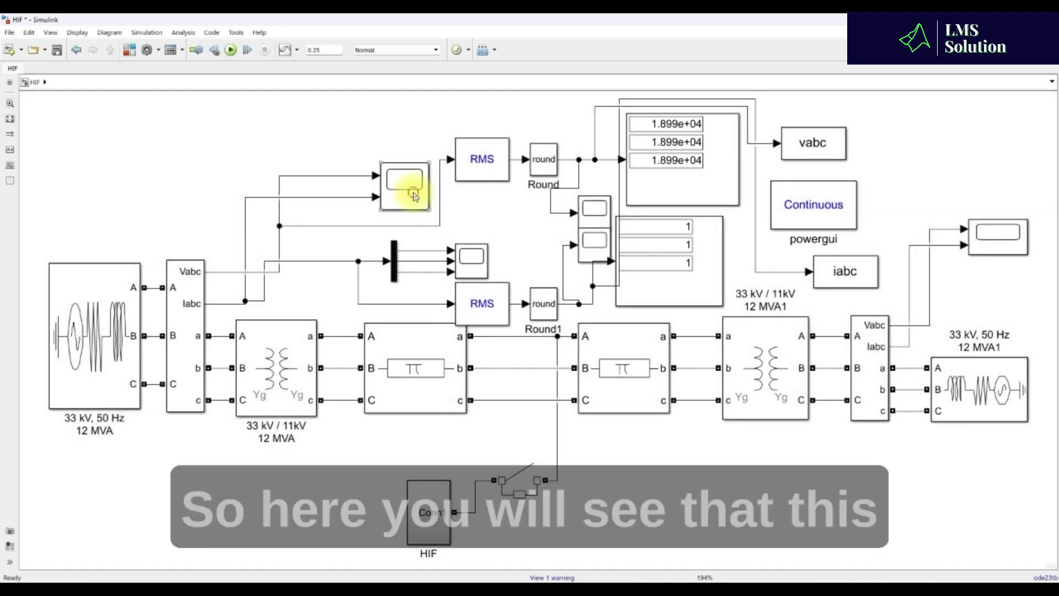
double_click(413, 194)
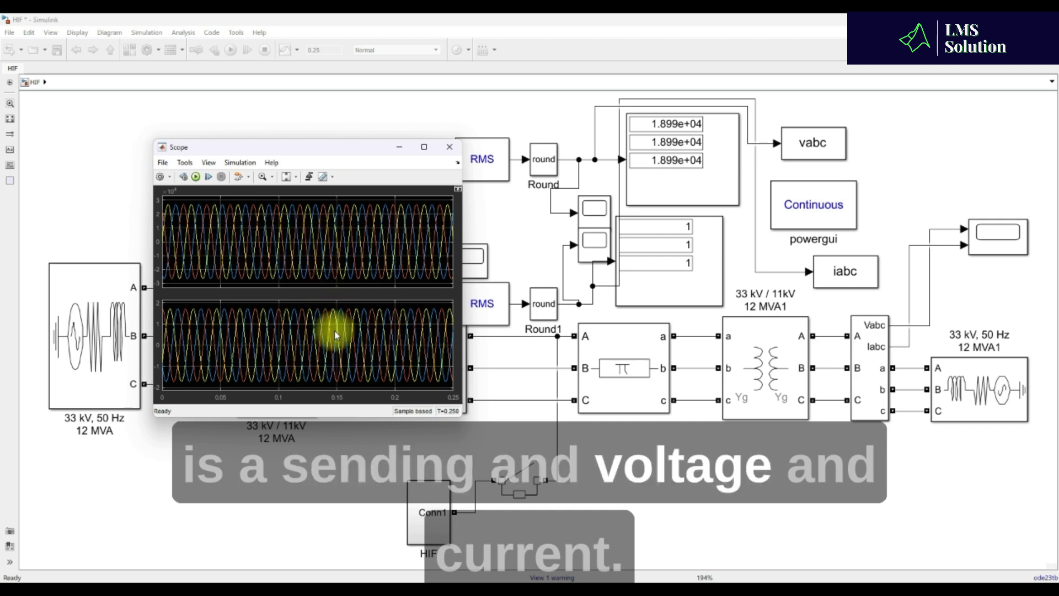
click(418, 421)
double_click(471, 262)
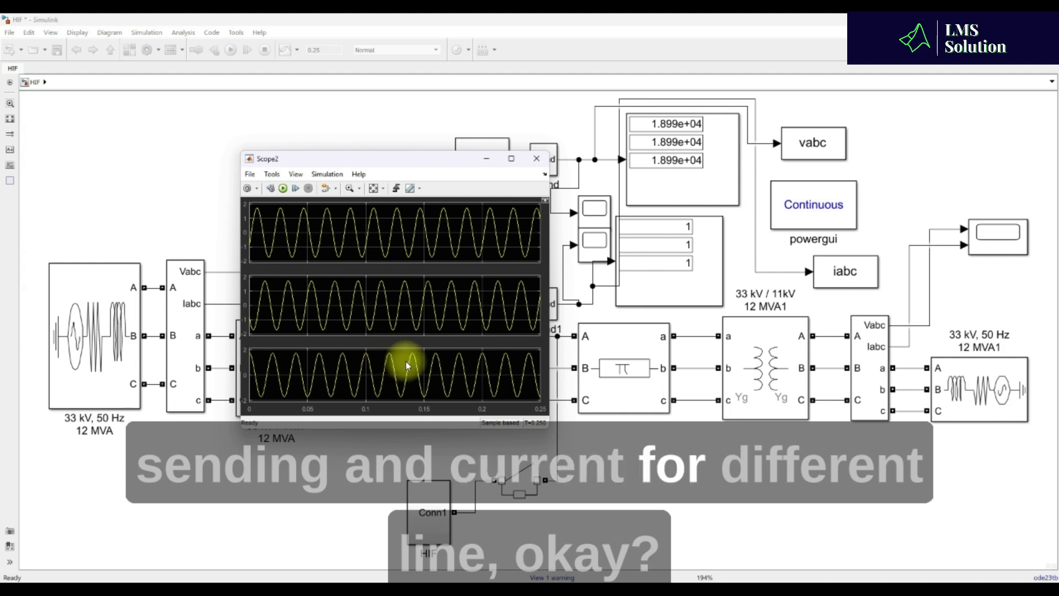
click(362, 439)
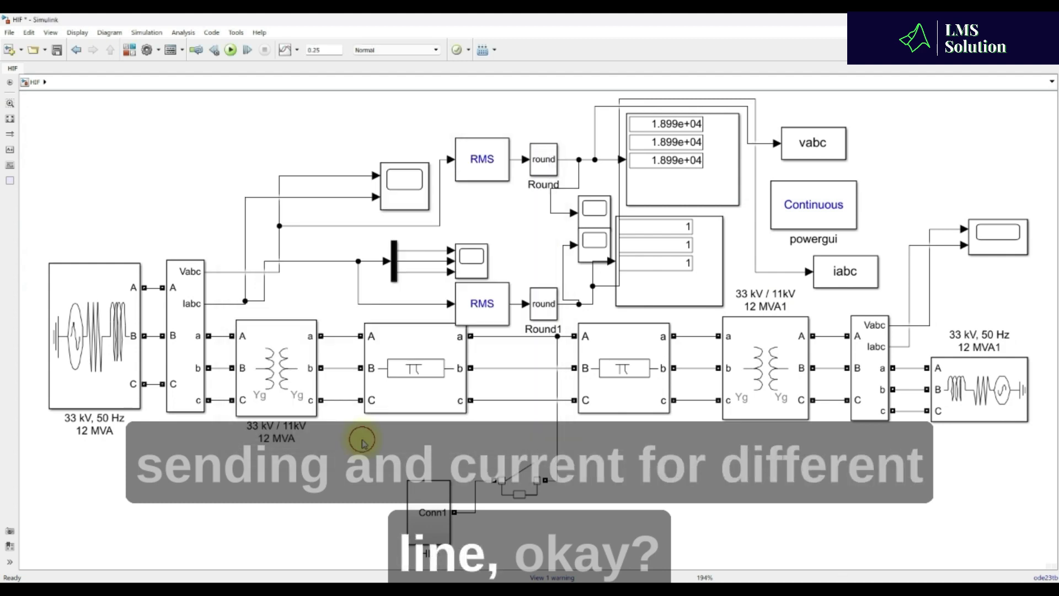
double_click(594, 209)
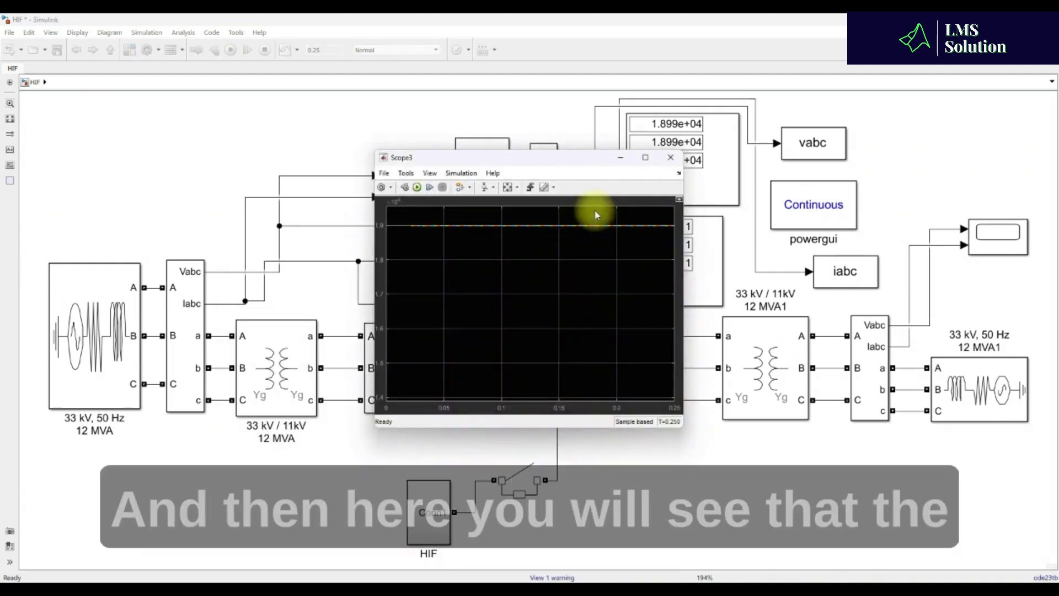
click(655, 461)
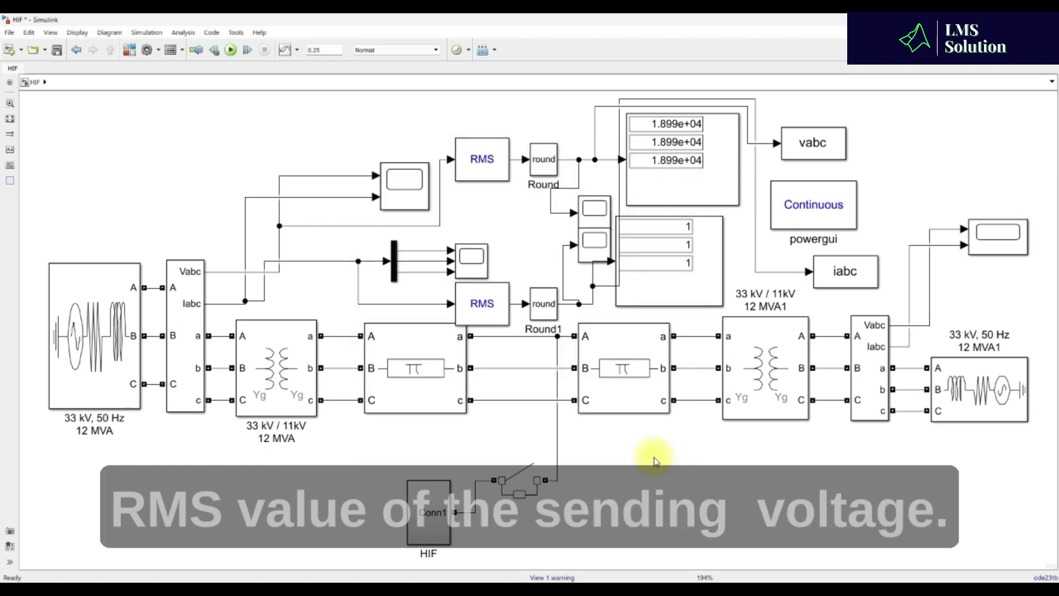
double_click(594, 243)
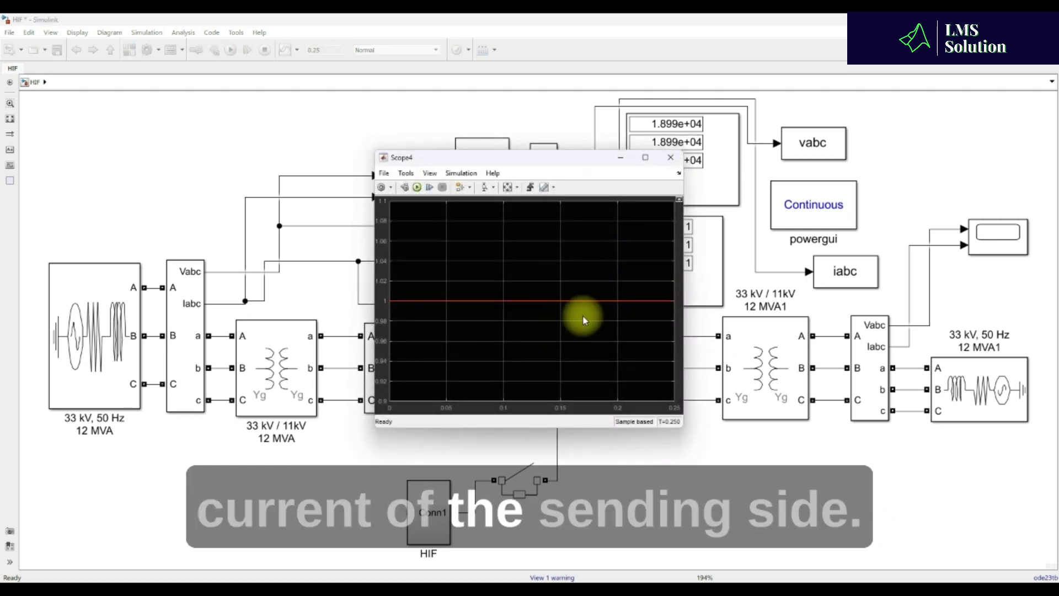
click(678, 462)
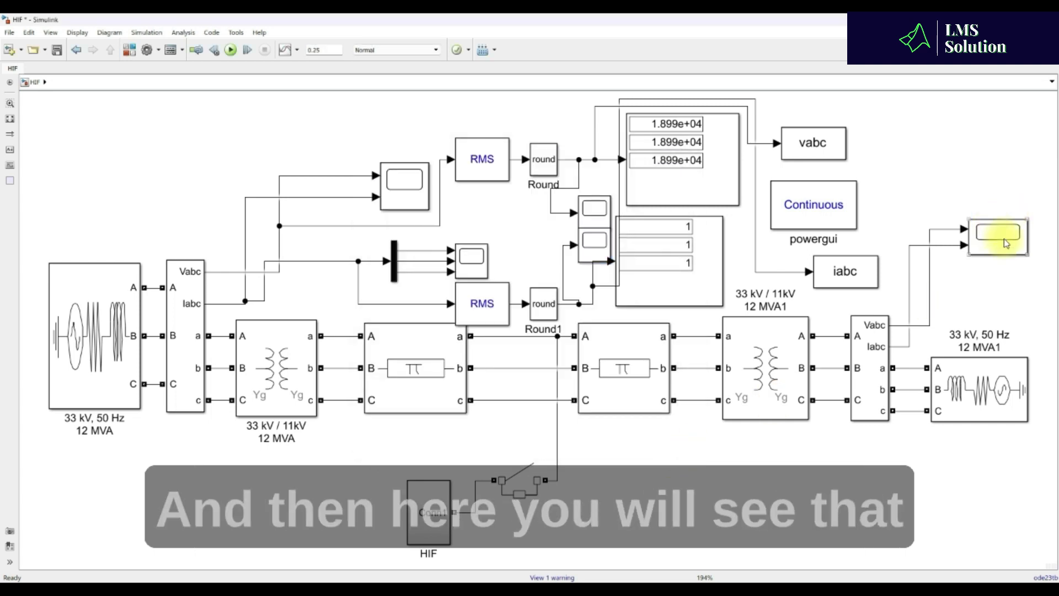
double_click(998, 233)
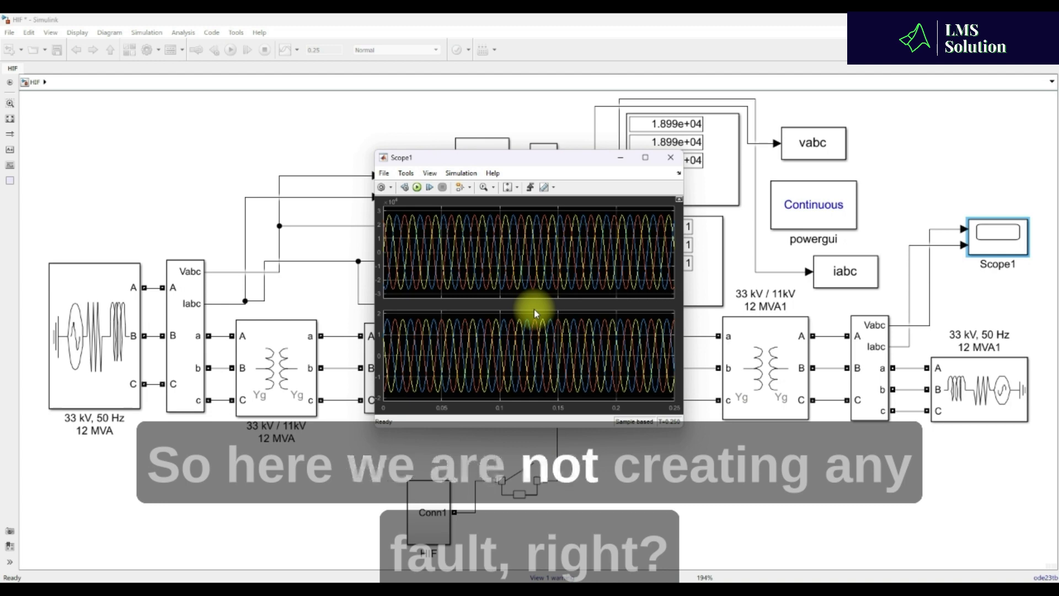
click(604, 465)
Step: Set the breaker switching time to 0.1 s and run the phase-A fault simulation
double_click(521, 482)
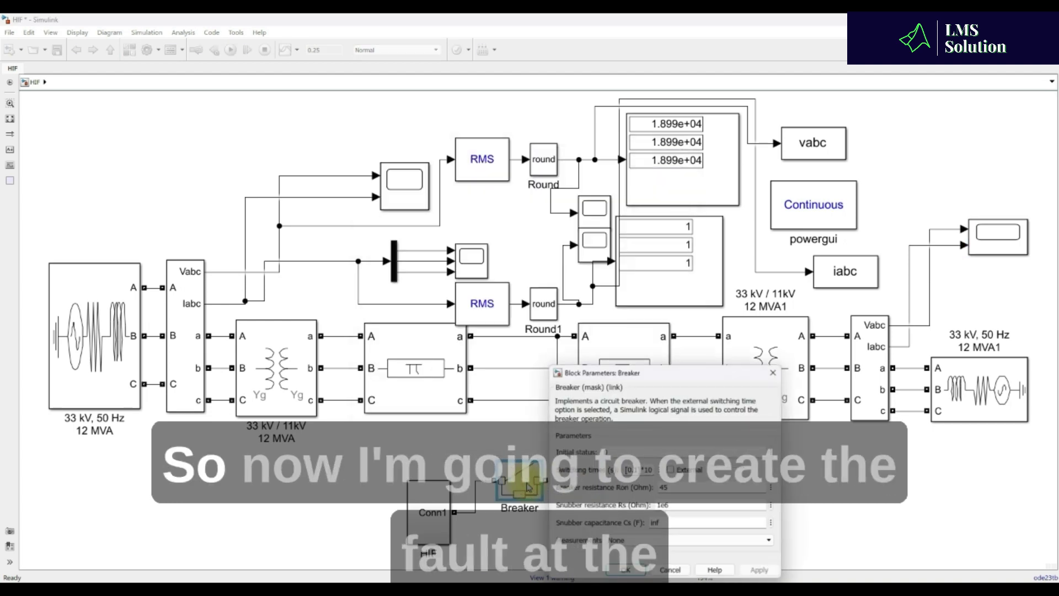
double_click(642, 469)
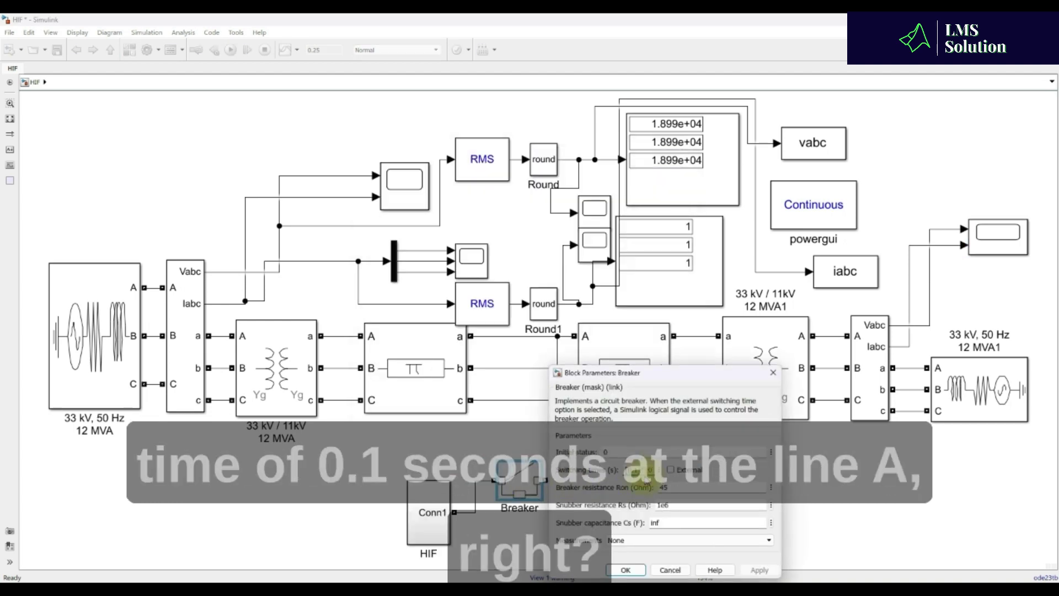
key(Return)
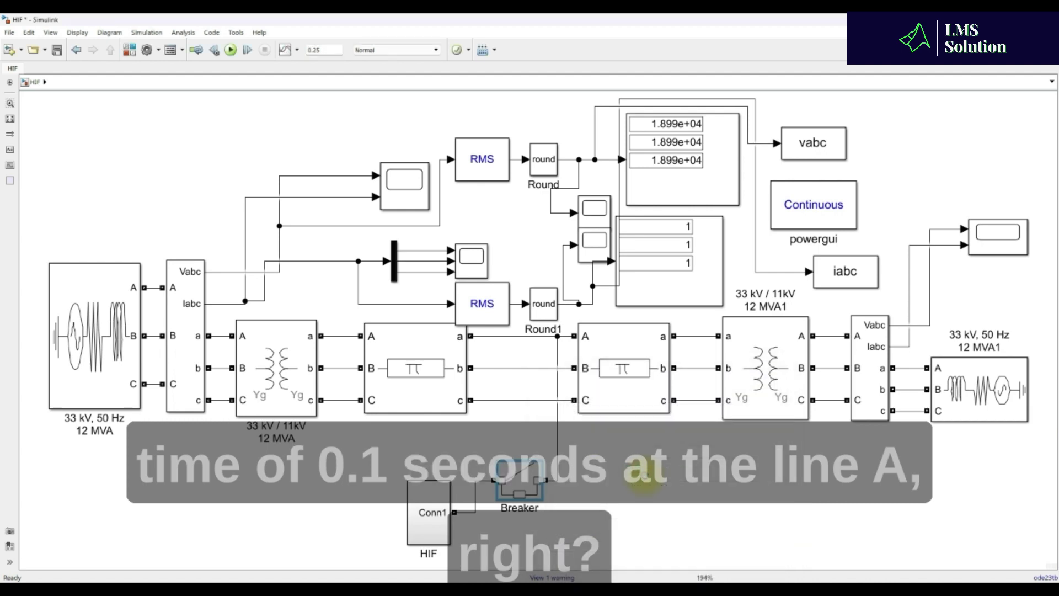
click(557, 388)
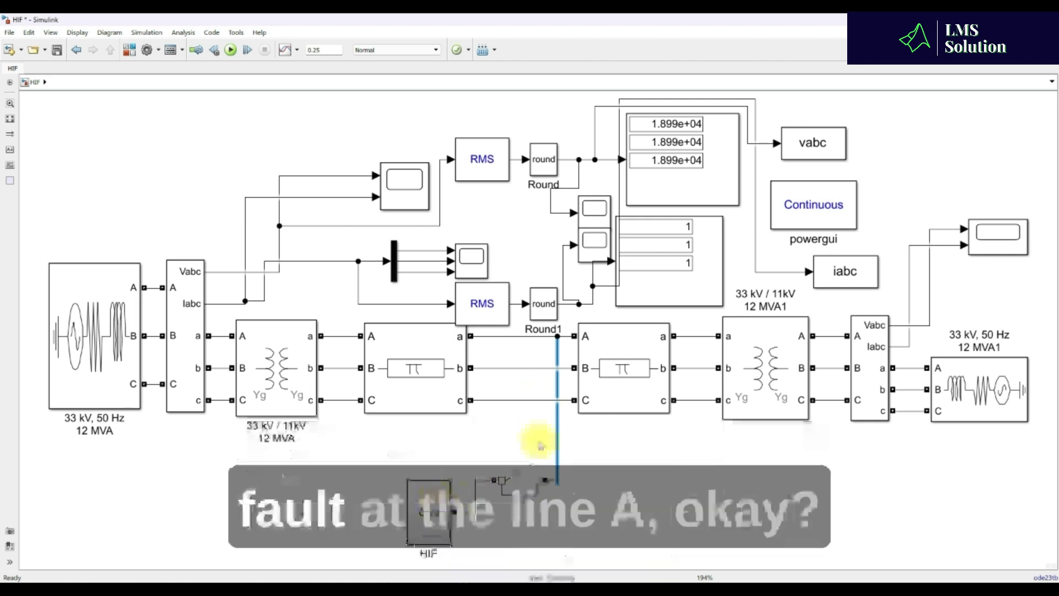
click(230, 50)
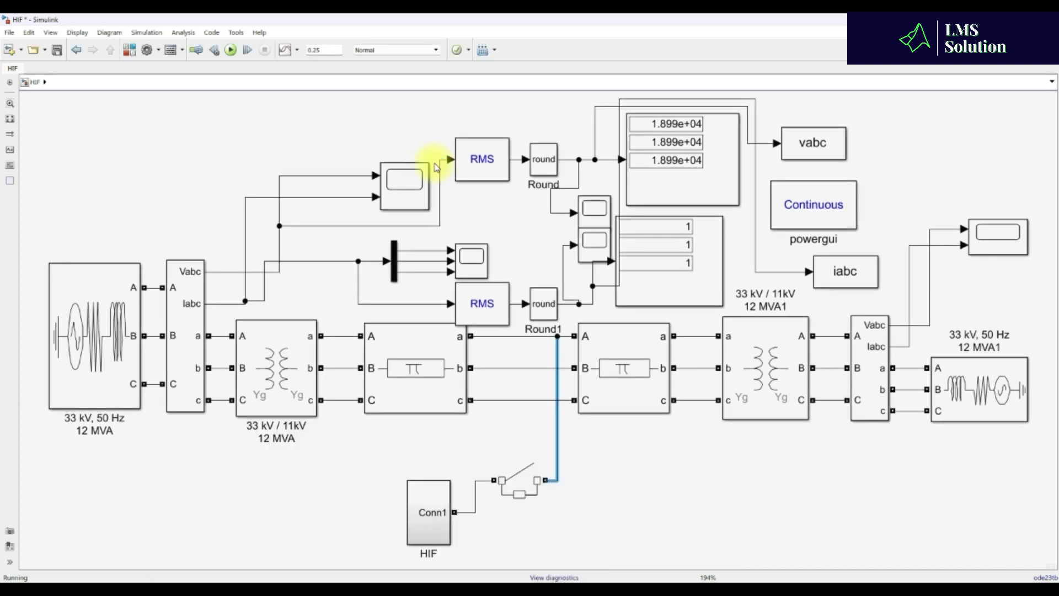
Step: View the sending-end voltage/current and per-line current plots showing the phase-A fault
double_click(412, 188)
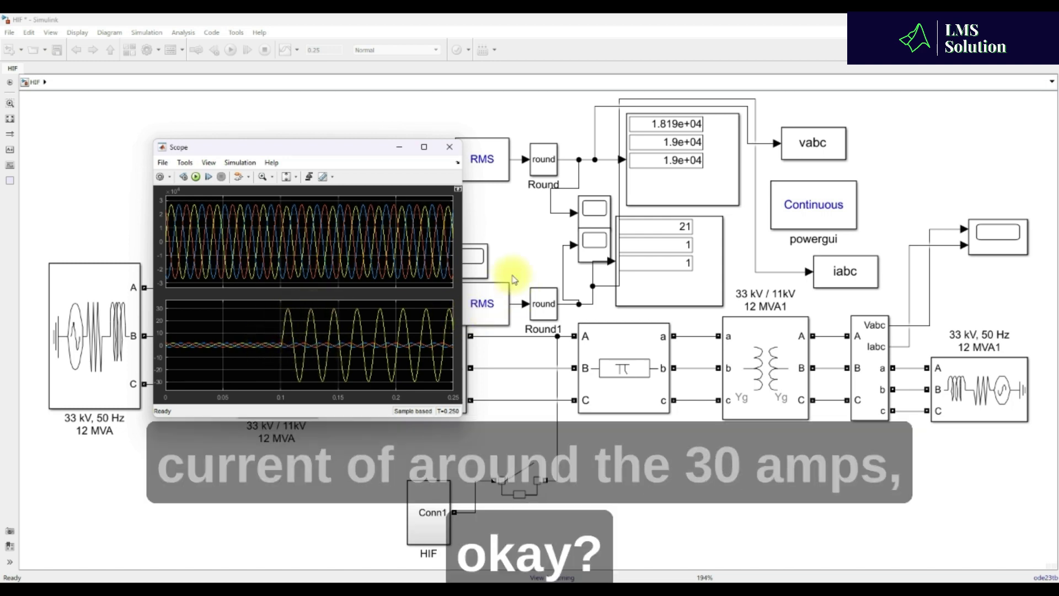
double_click(473, 259)
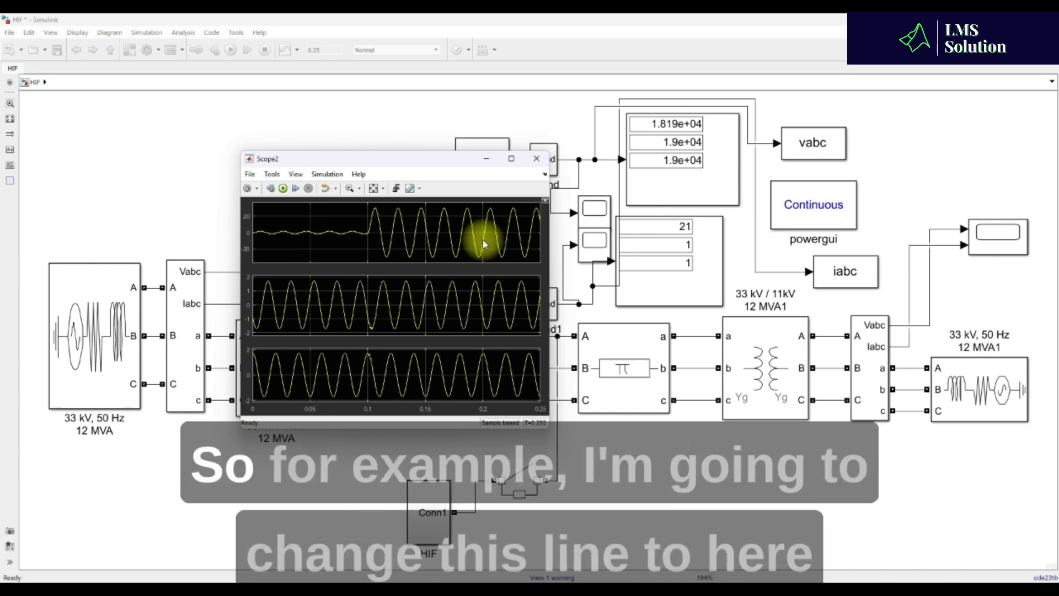
click(544, 410)
Step: Move the fault branch connection from phase A to phase B and simulate, watching Scope2
click(557, 414)
key(Delete)
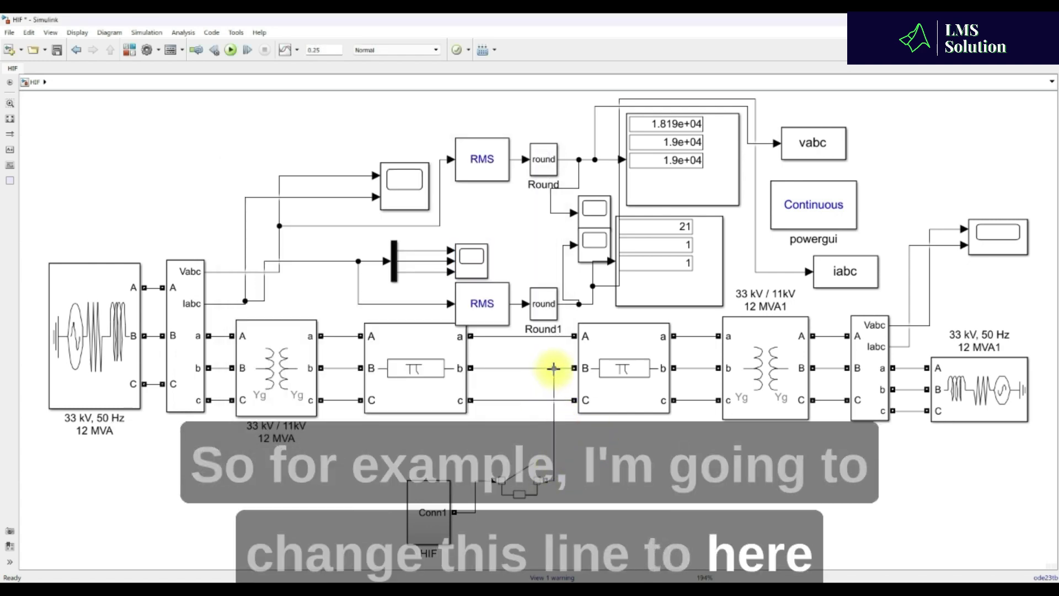
drag(553, 368, 553, 368)
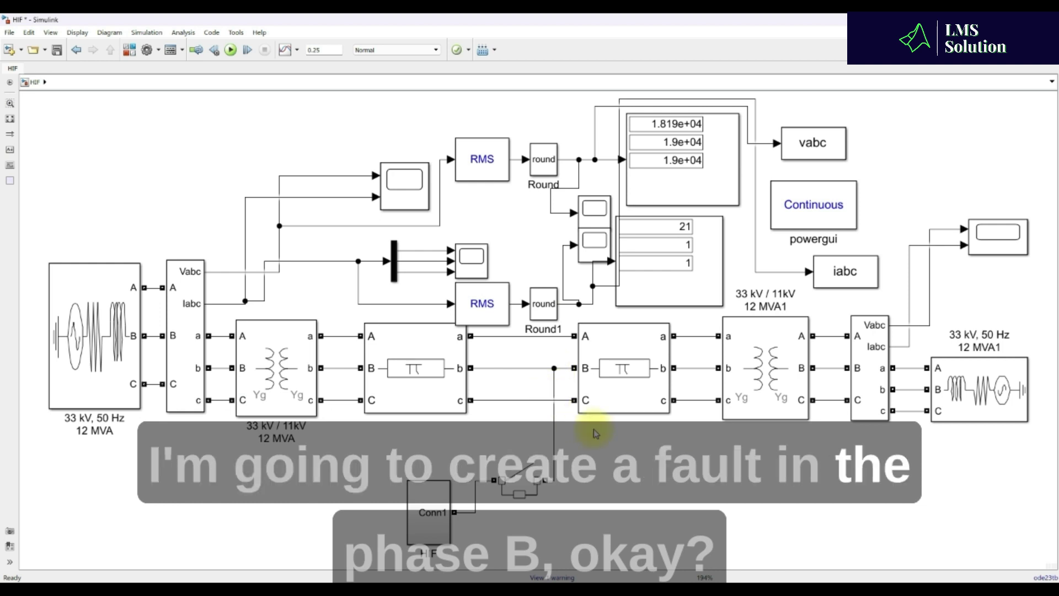
double_click(472, 258)
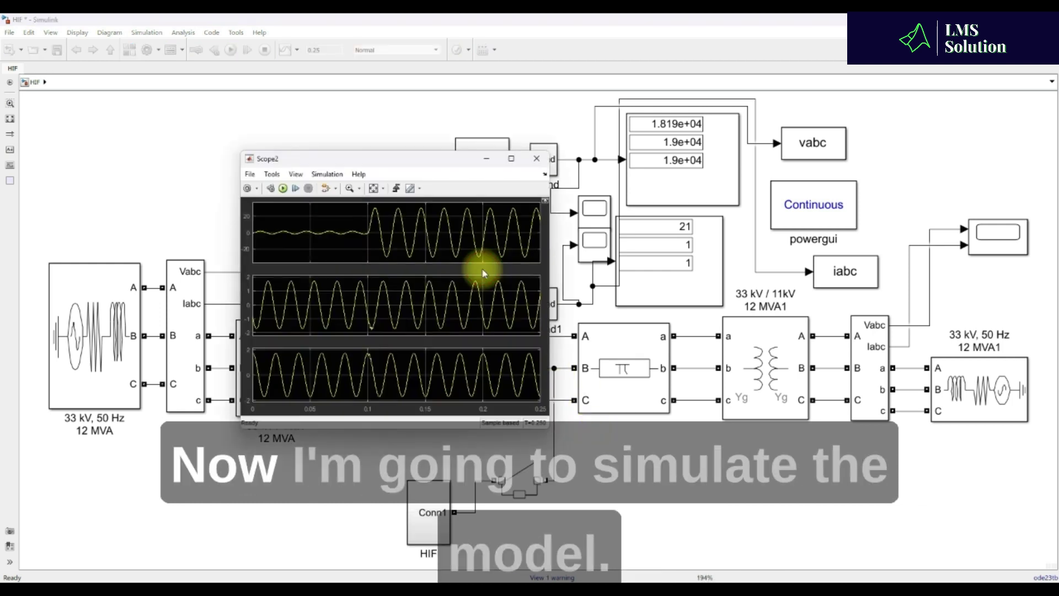
click(283, 188)
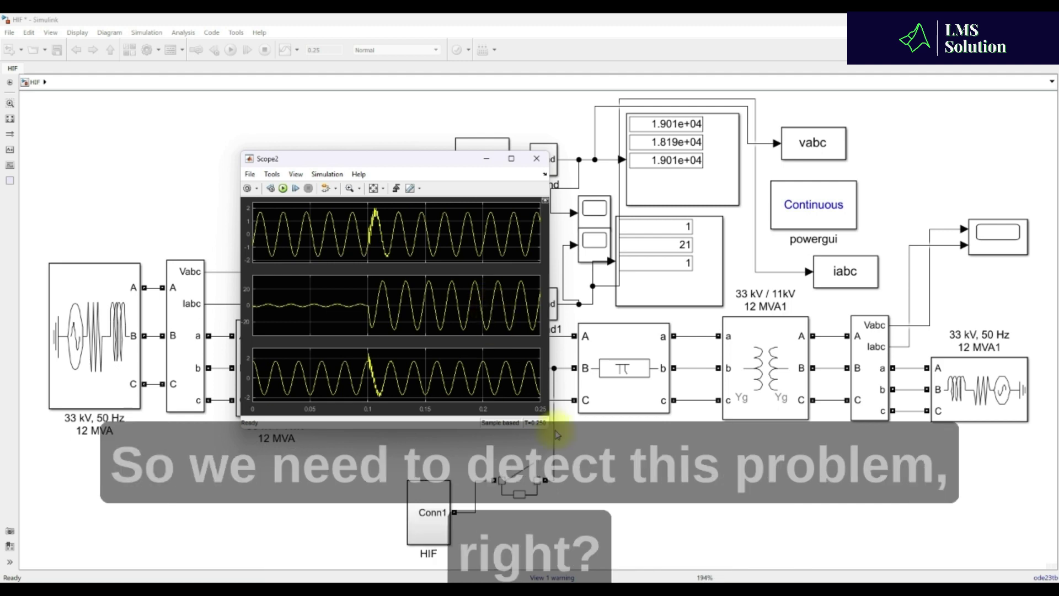
Step: Mark the rounded voltage and current signals with check annotations, then clear them
click(585, 440)
key(F12)
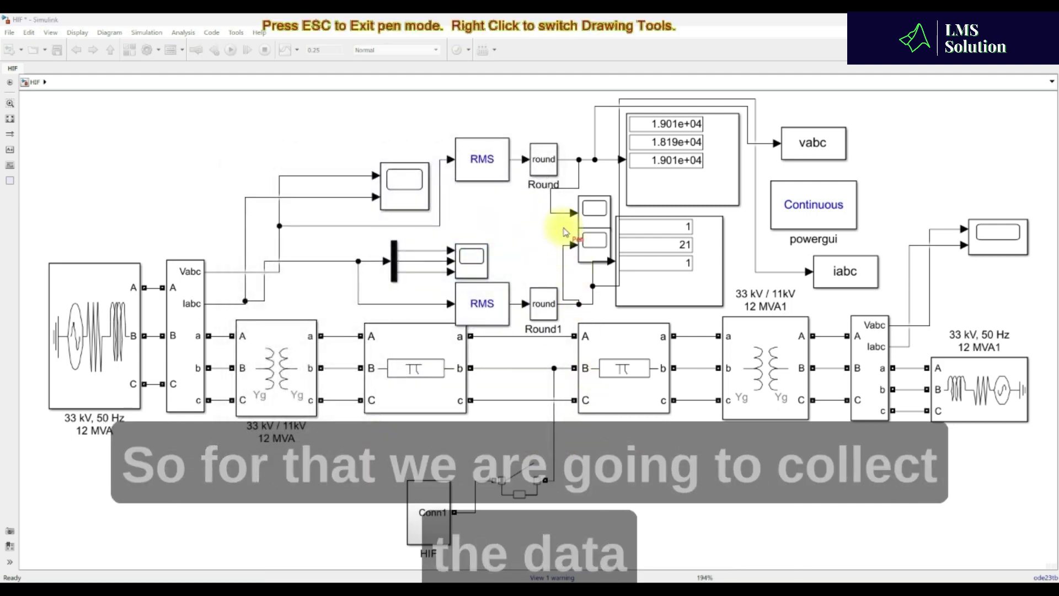
drag(548, 208, 586, 180)
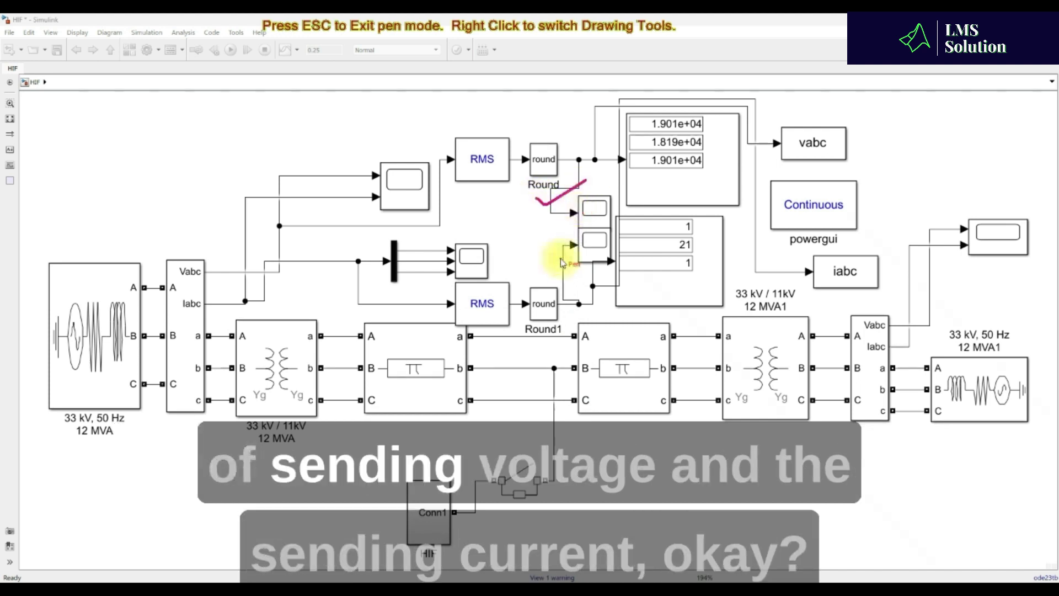
drag(549, 257, 583, 248)
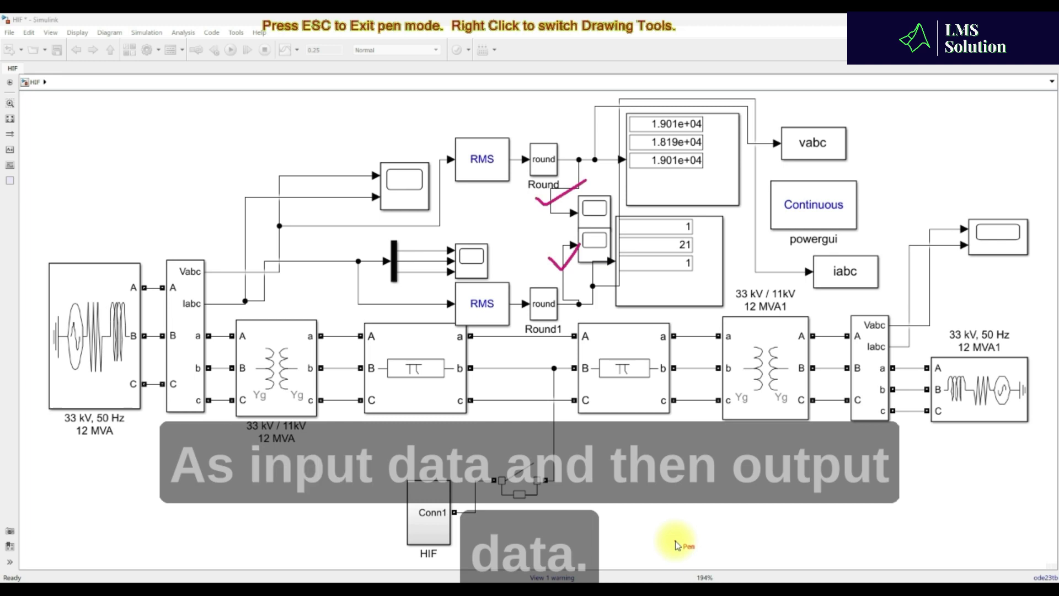
key(Escape)
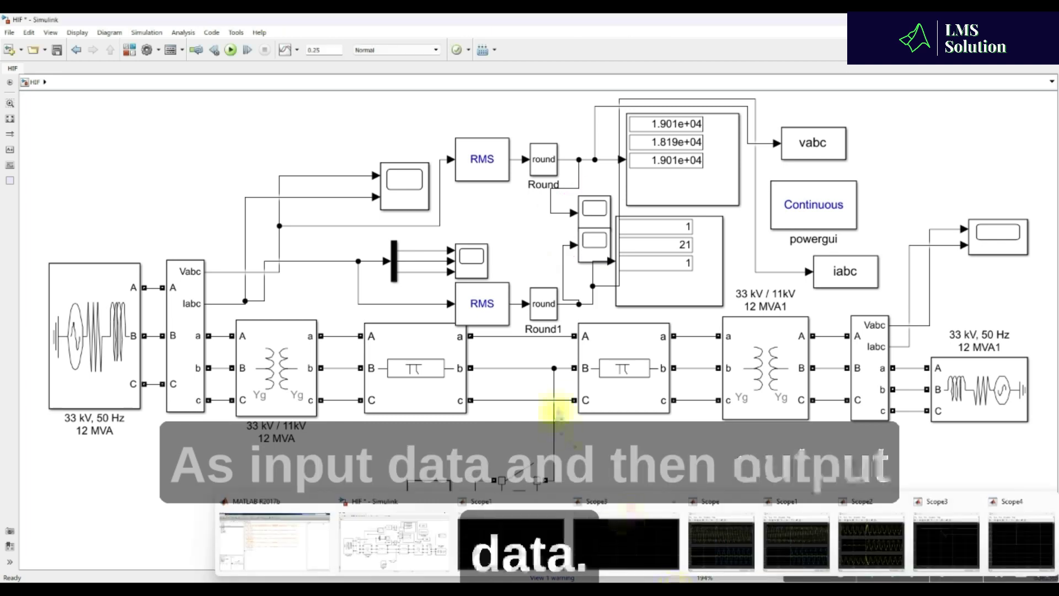
Step: Switch to the main MATLAB desktop window
click(561, 402)
mouse_move(532, 560)
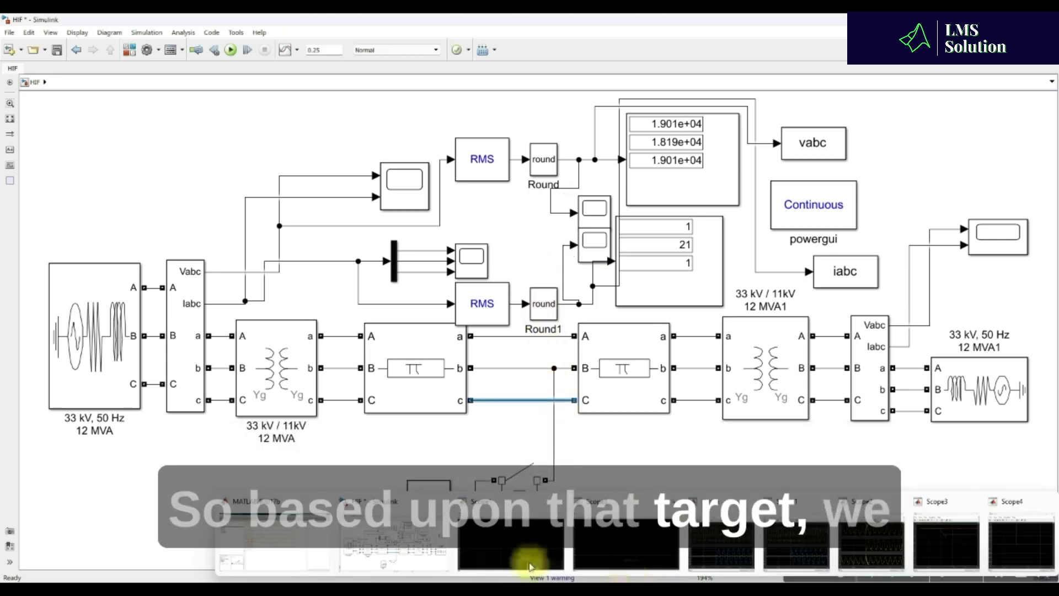
click(277, 541)
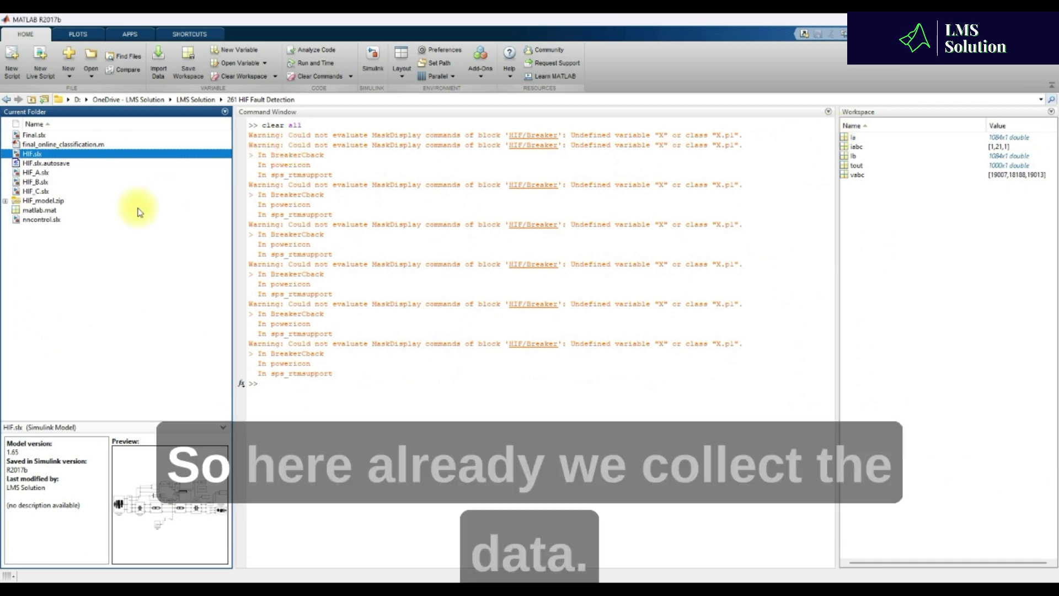
Step: Load matlab.mat and scroll through the 400×6 Xdata input table before closing it
double_click(53, 209)
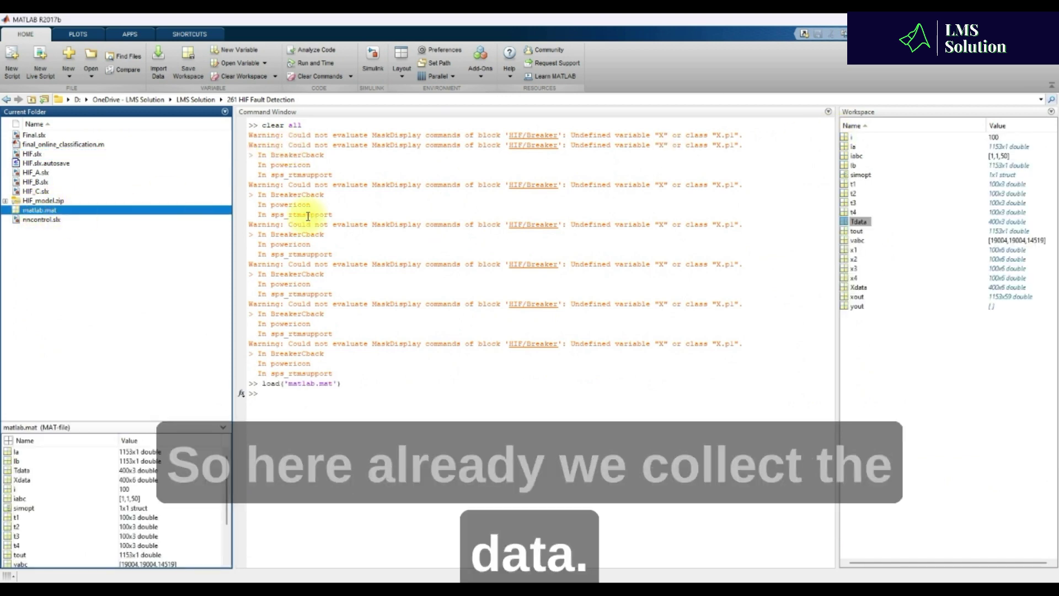
double_click(858, 287)
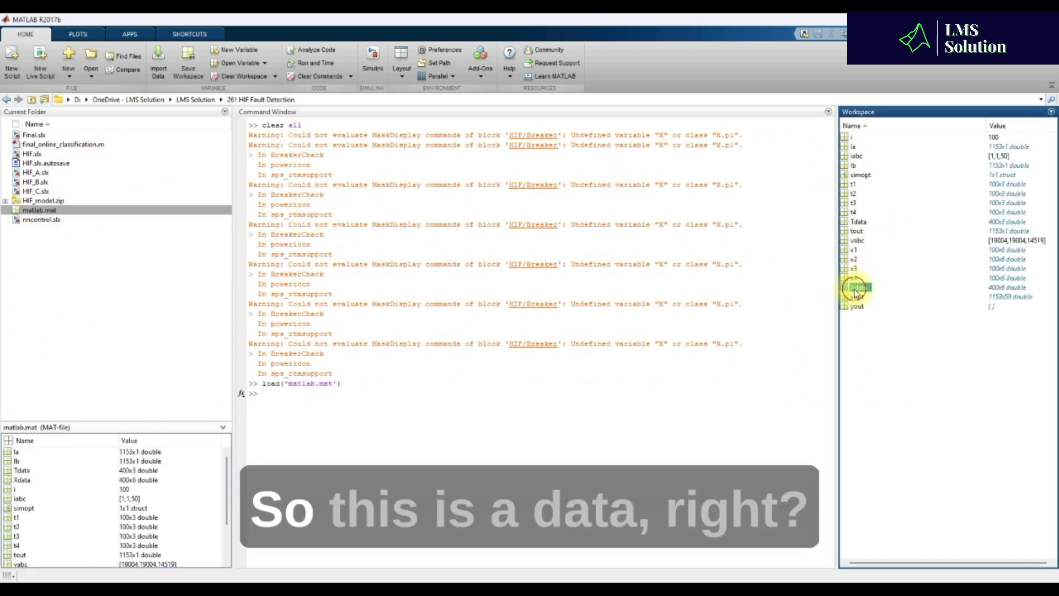
scroll(455, 219, down, 13)
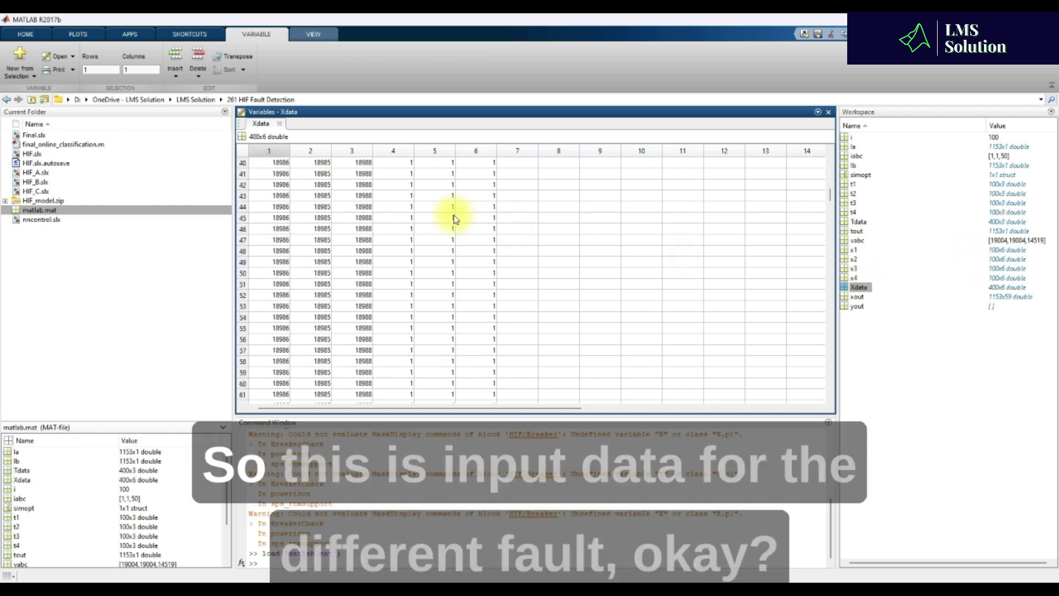
scroll(455, 219, down, 20)
scroll(455, 219, down, 18)
scroll(455, 219, down, 20)
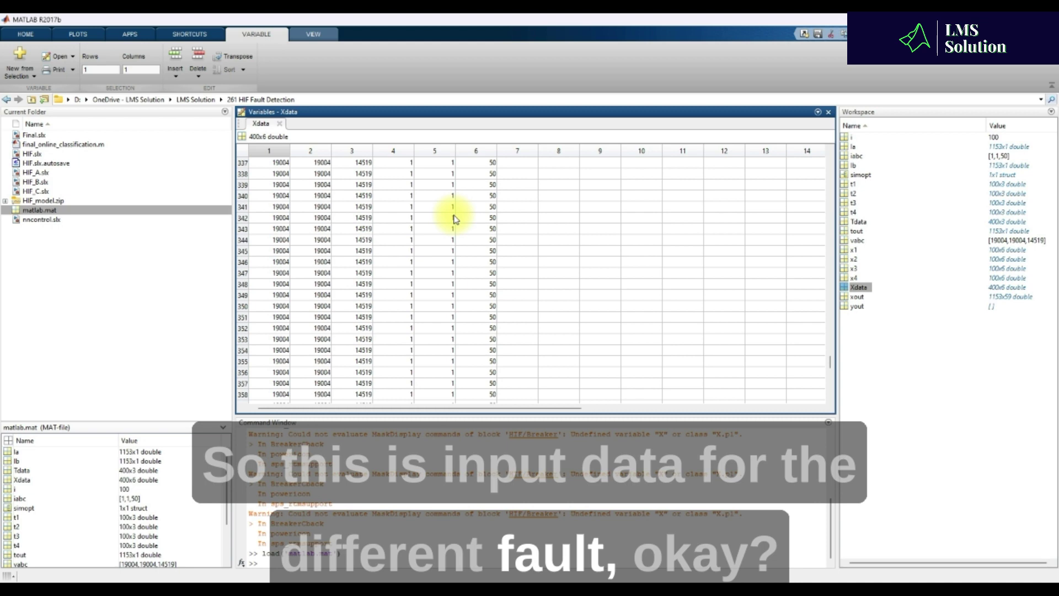
scroll(452, 216, down, 10)
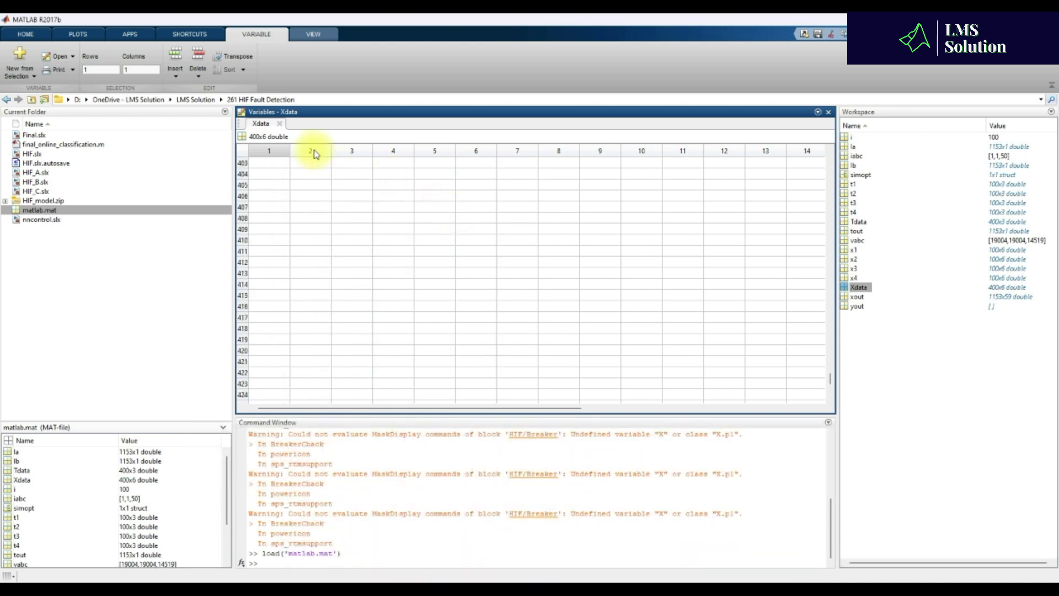
scroll(309, 152, up, 9)
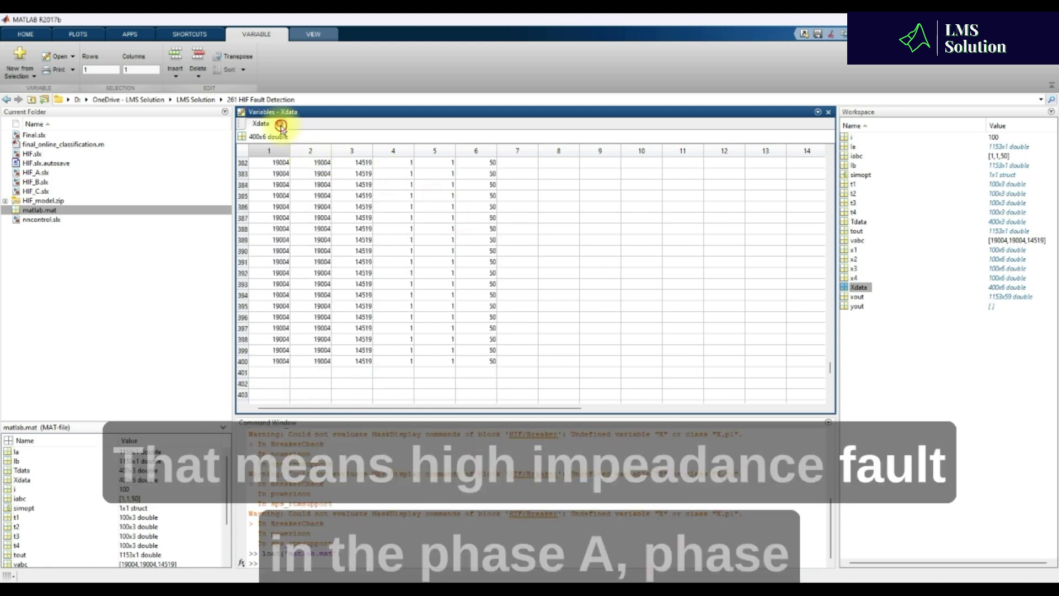
click(279, 124)
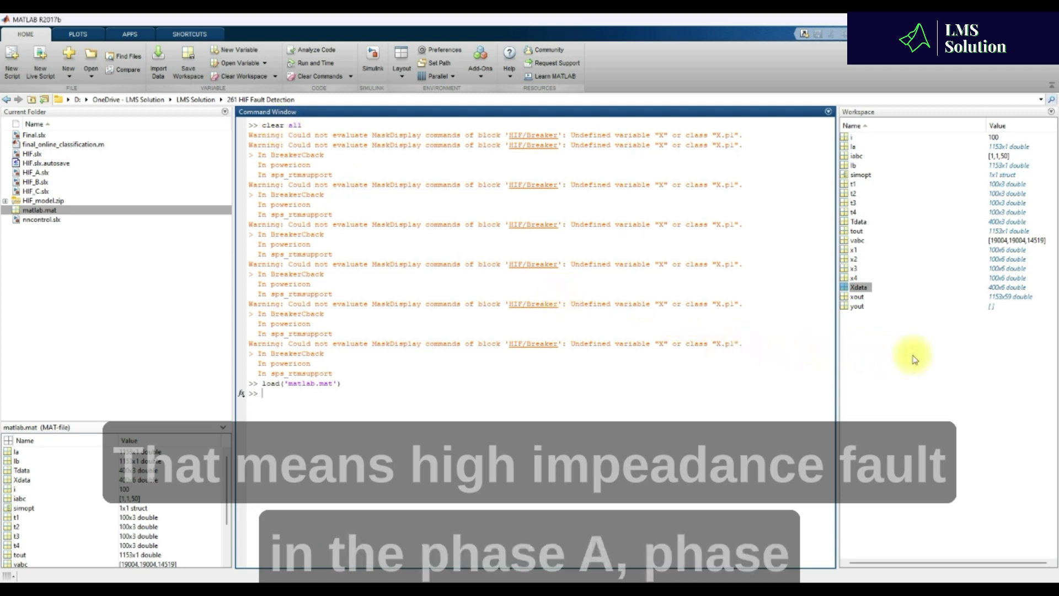
Step: Inspect the 400×3 one-hot Tdata target table, then close it
click(858, 222)
double_click(858, 222)
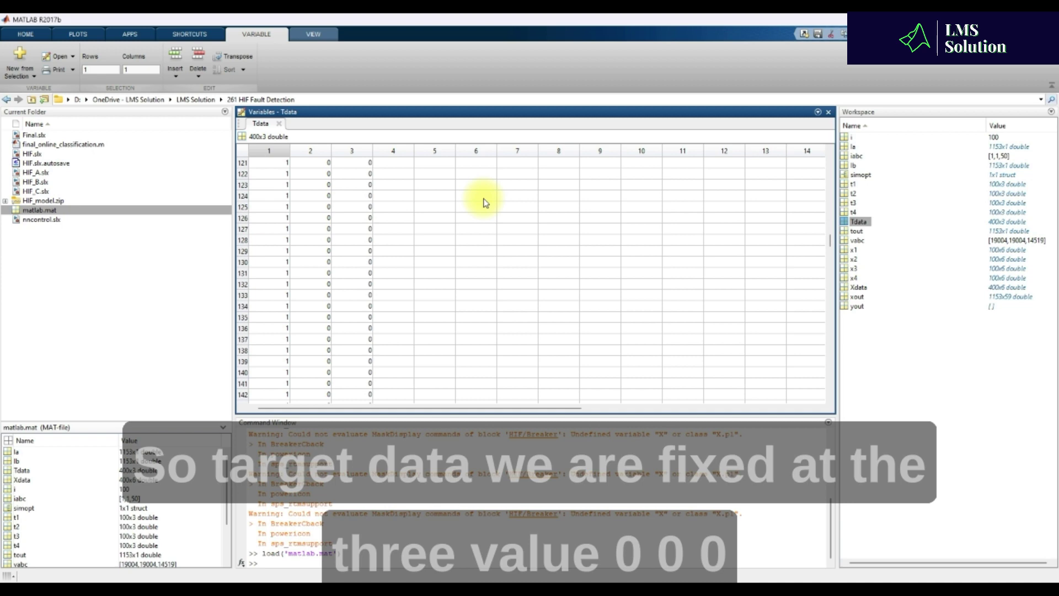
scroll(483, 203, down, 10)
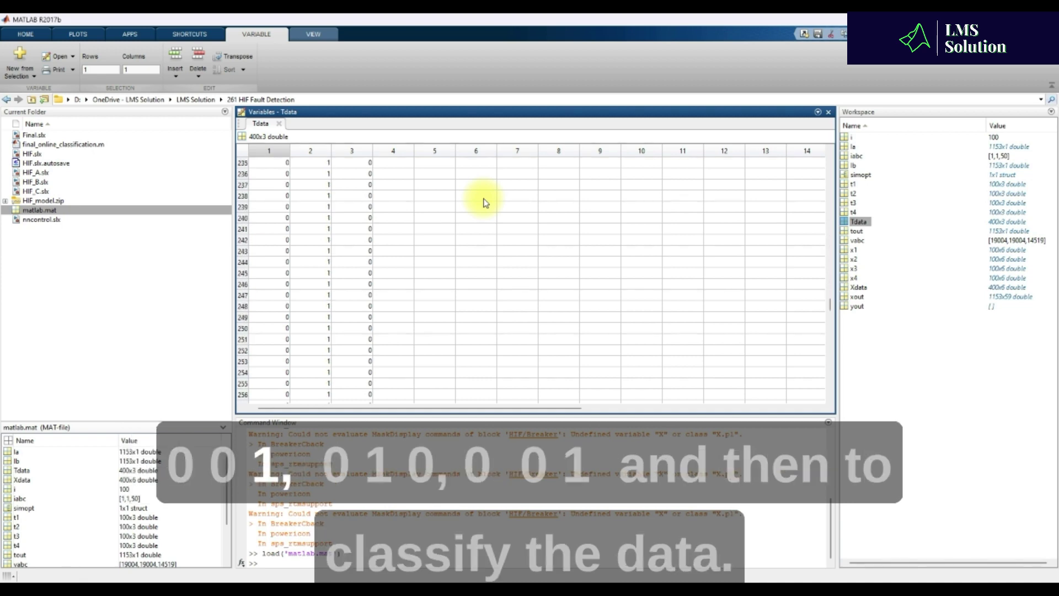
scroll(483, 202, down, 18)
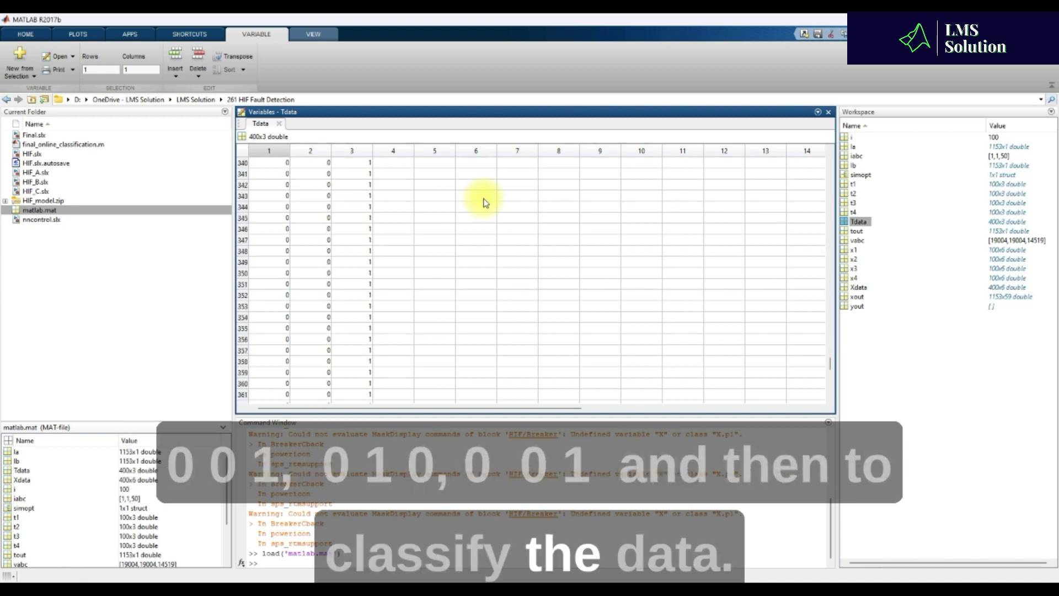
click(280, 124)
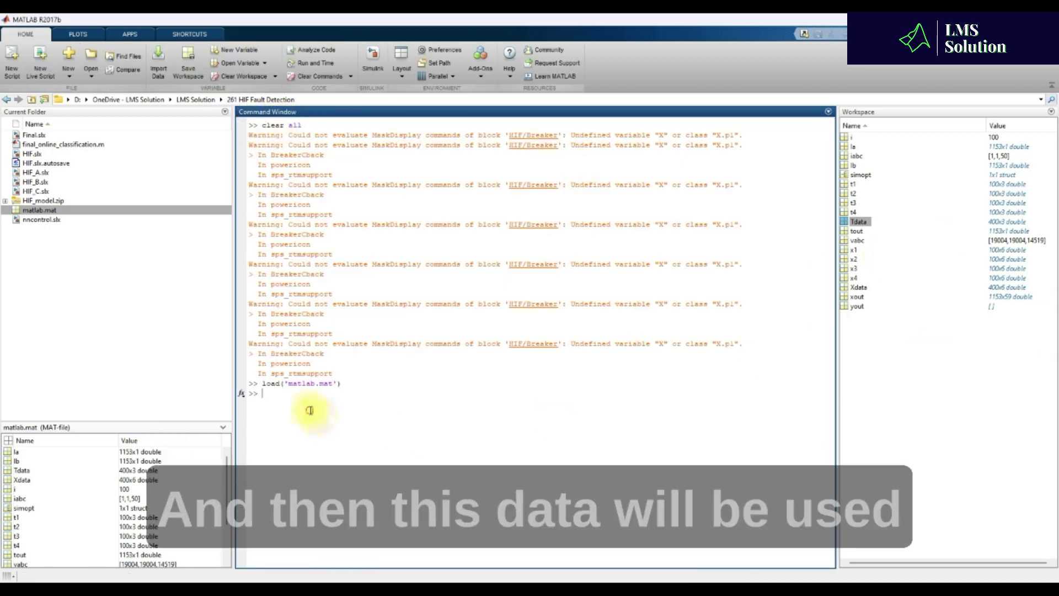
Step: Launch nnstart, open the Fitting app at its Select Data page, and list variables for Inputs
text(nnstart)
key(Return)
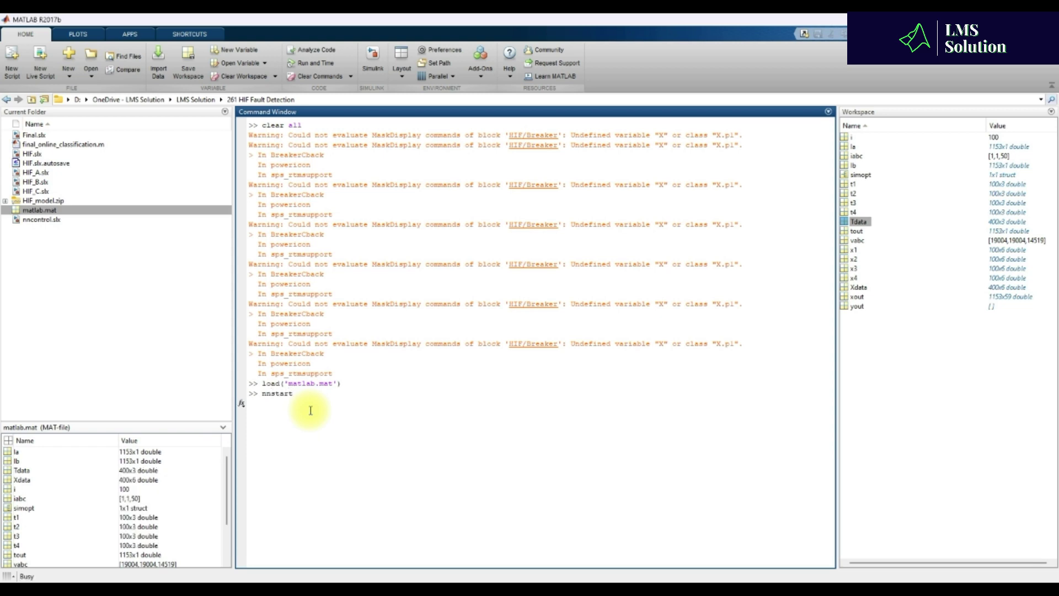
click(257, 196)
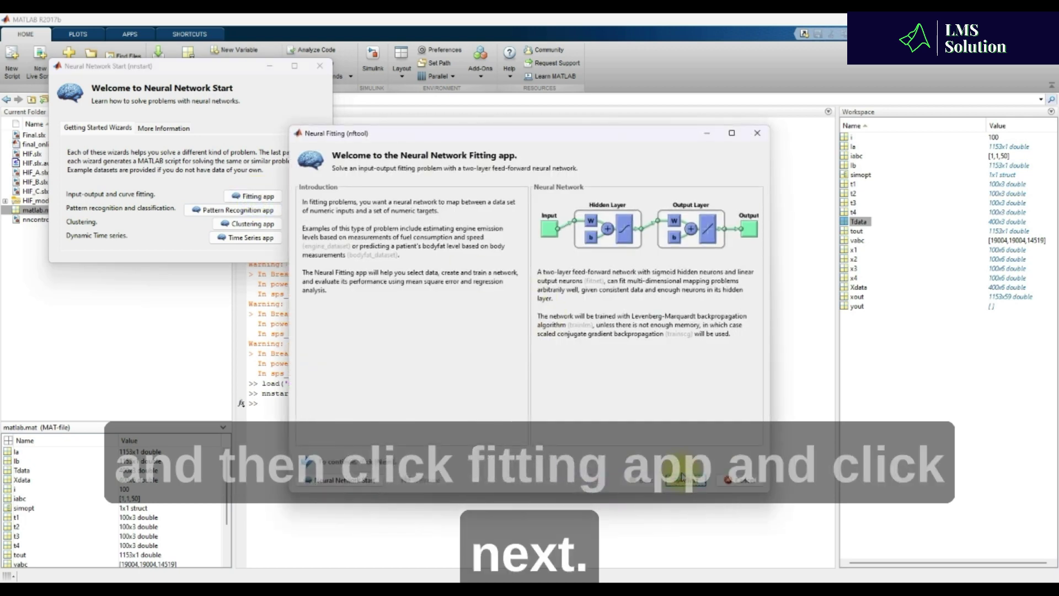
click(681, 475)
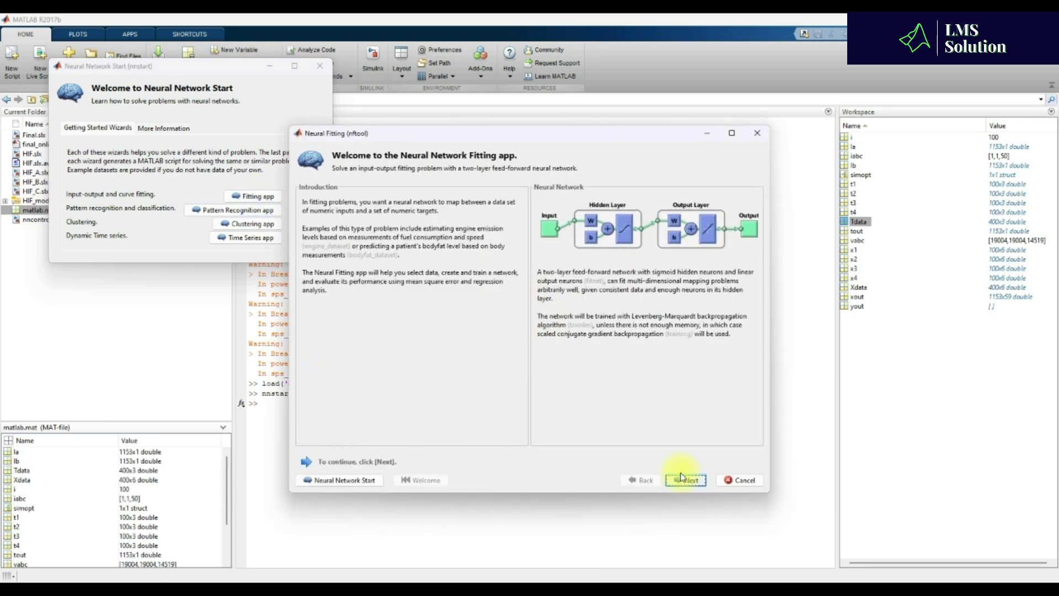
click(474, 213)
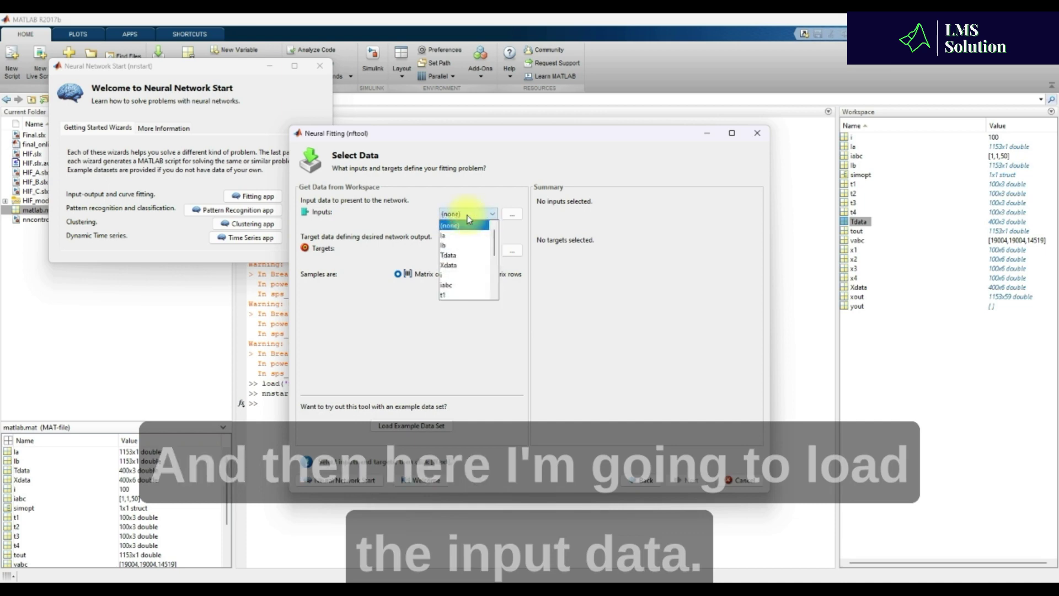
Step: Use Xdata as inputs and Tdata as targets with matrix-row samples, then continue past the split and architecture pages
click(461, 265)
click(468, 250)
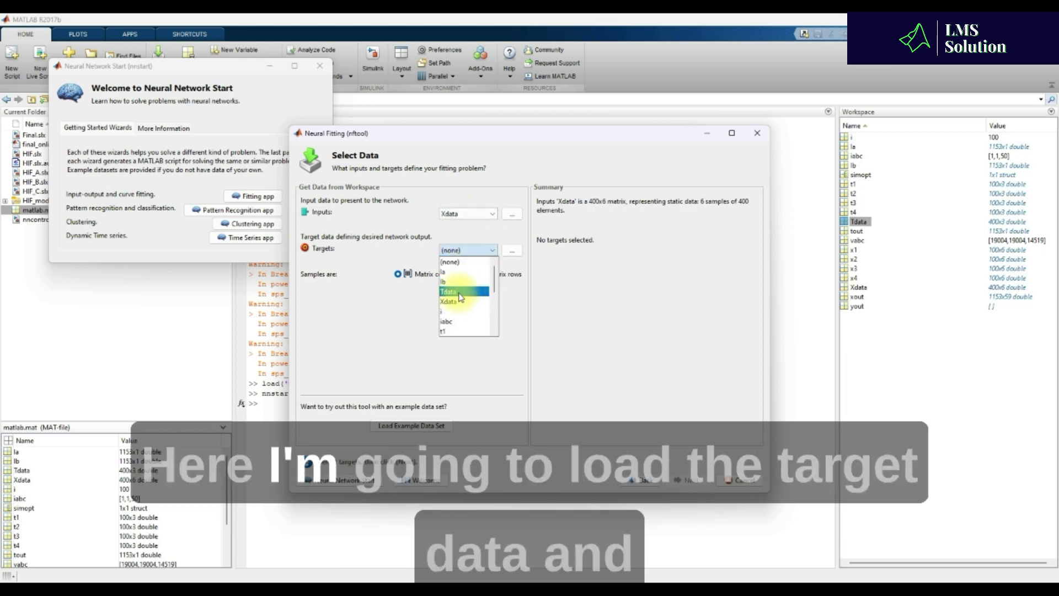
click(461, 291)
click(470, 274)
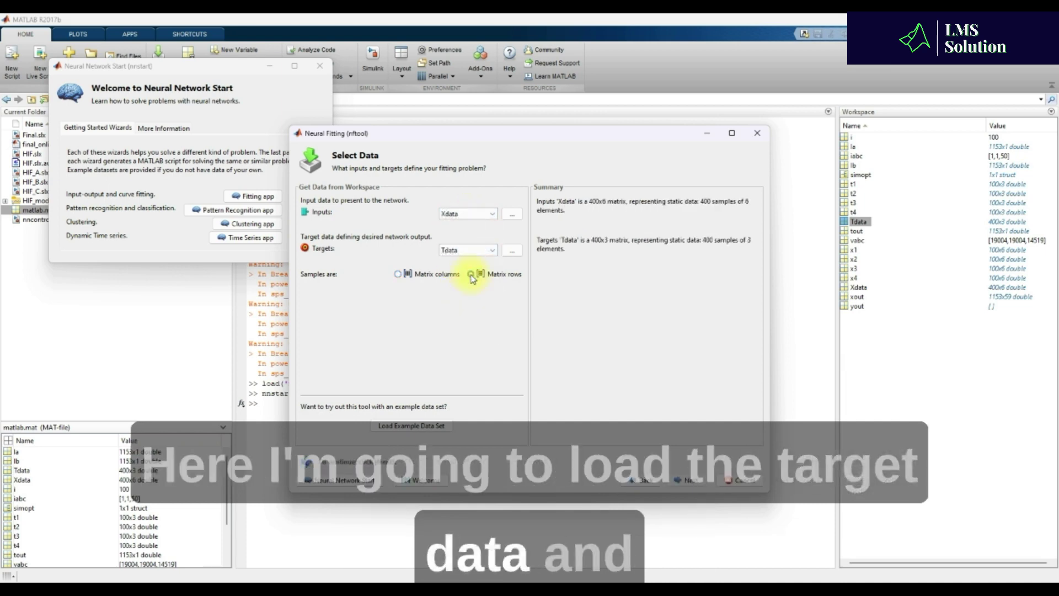
click(694, 482)
click(695, 483)
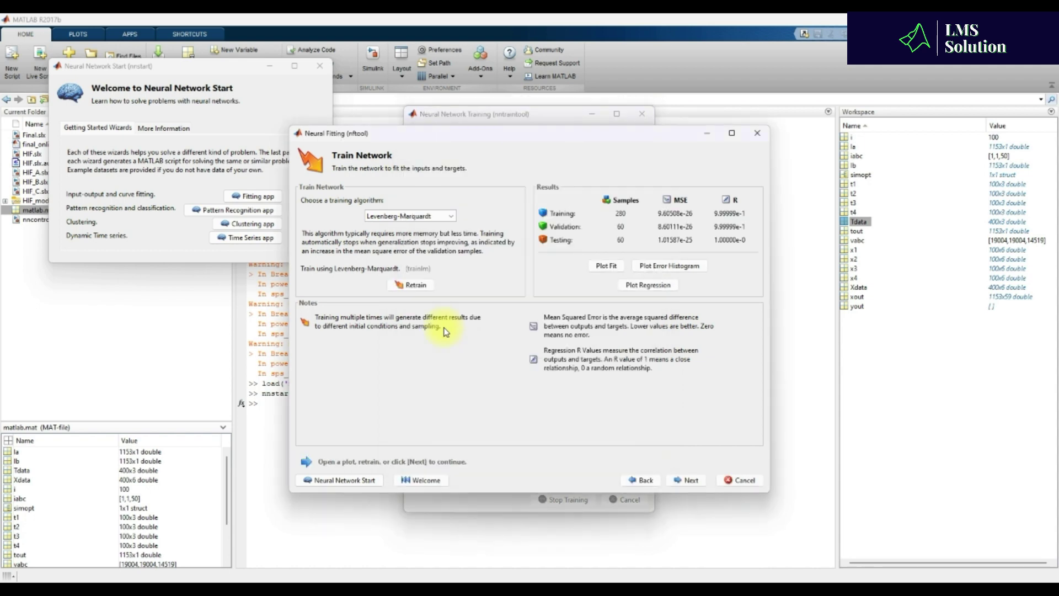
Step: Advance to deployment and generate a Simulink diagram of the network, enlarging the window and NNET block
click(689, 479)
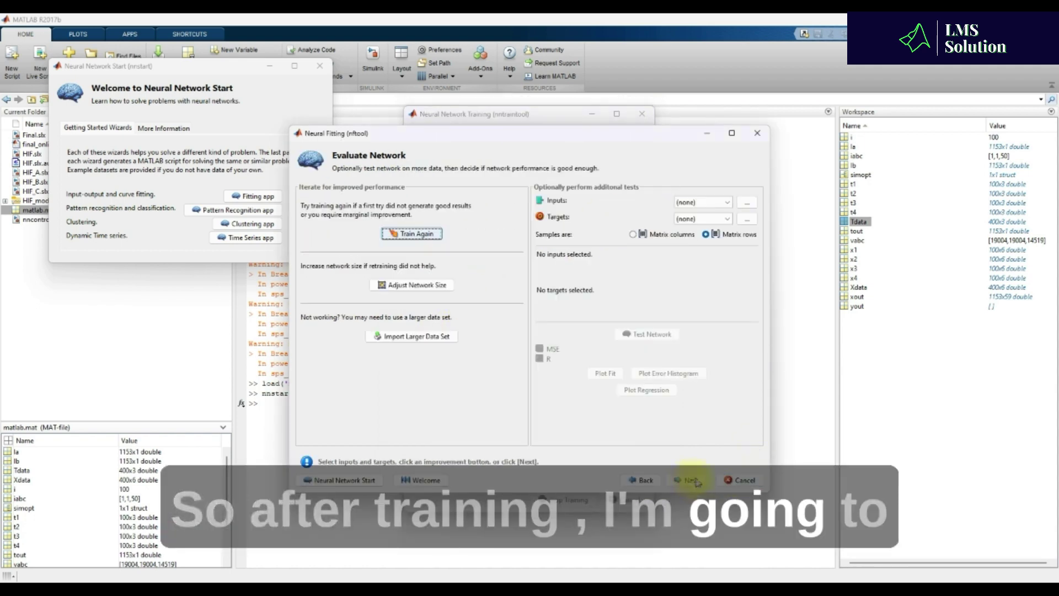
click(694, 480)
click(719, 323)
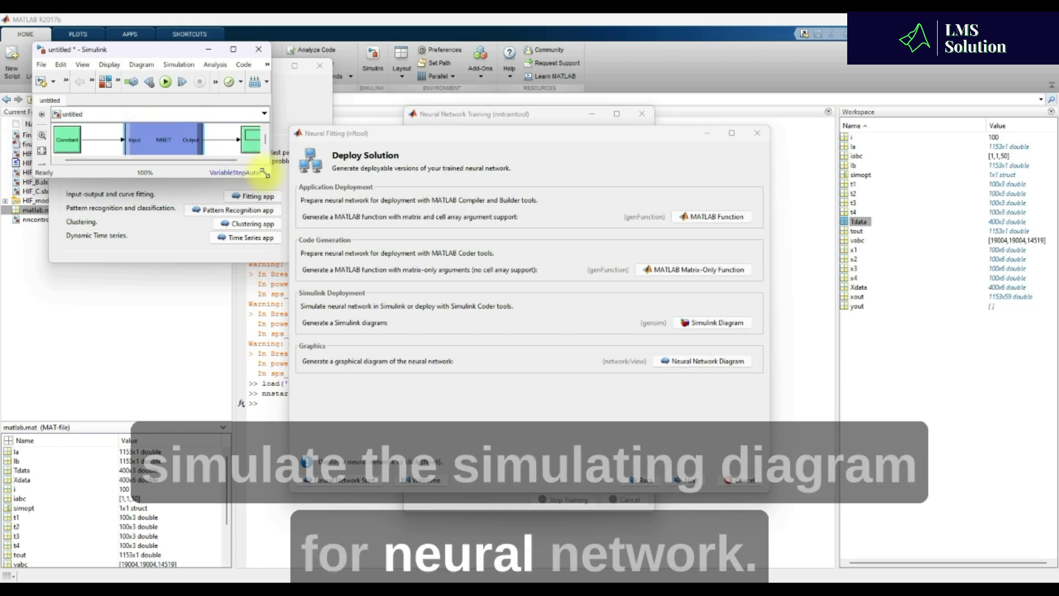
drag(270, 175, 293, 243)
click(175, 157)
drag(187, 165, 194, 187)
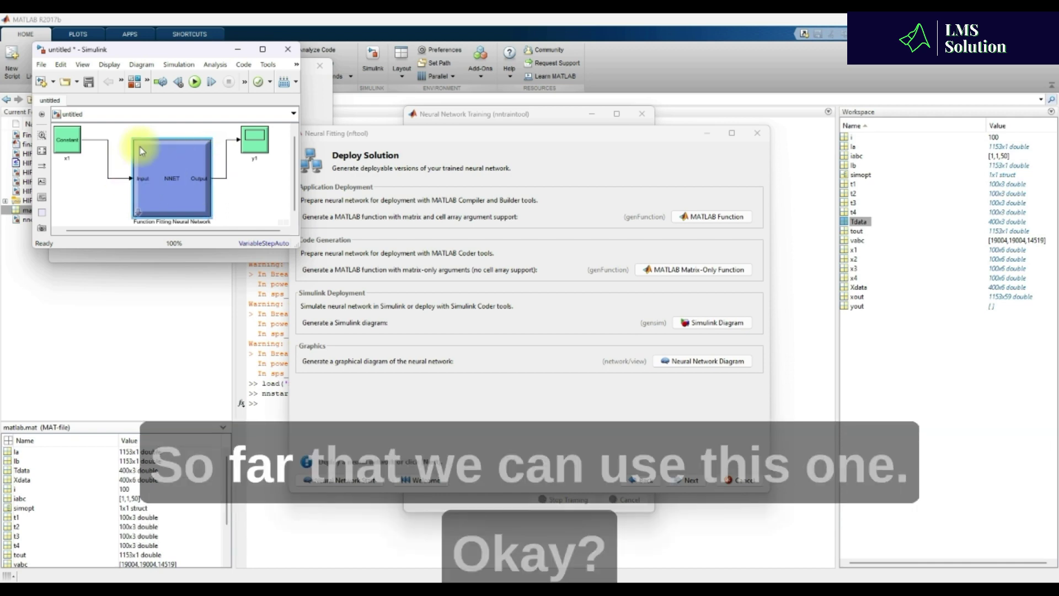
Step: Close the untitled network diagram without saving it
click(292, 51)
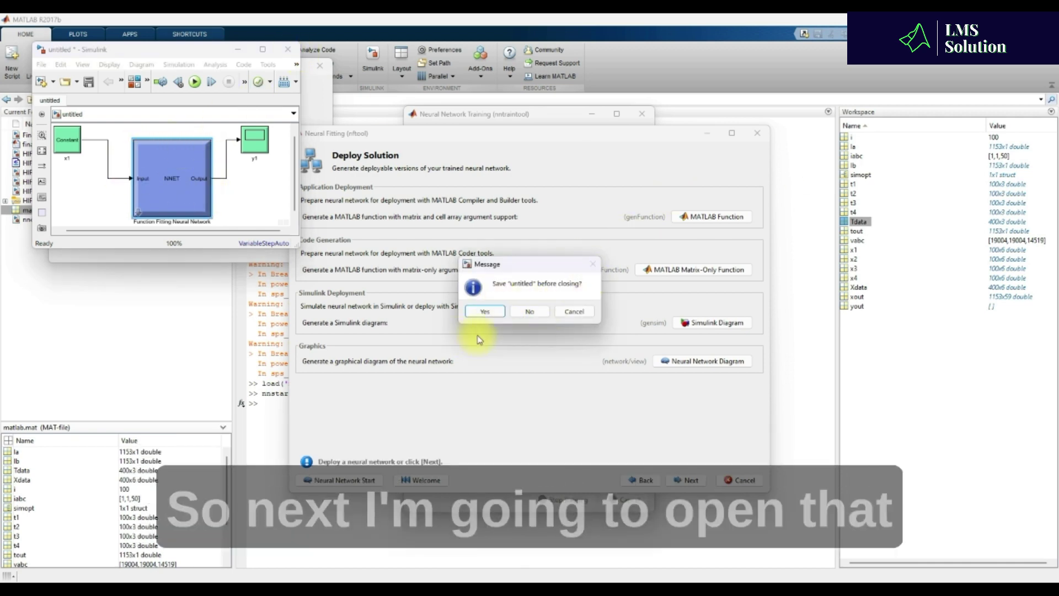
click(528, 311)
click(346, 530)
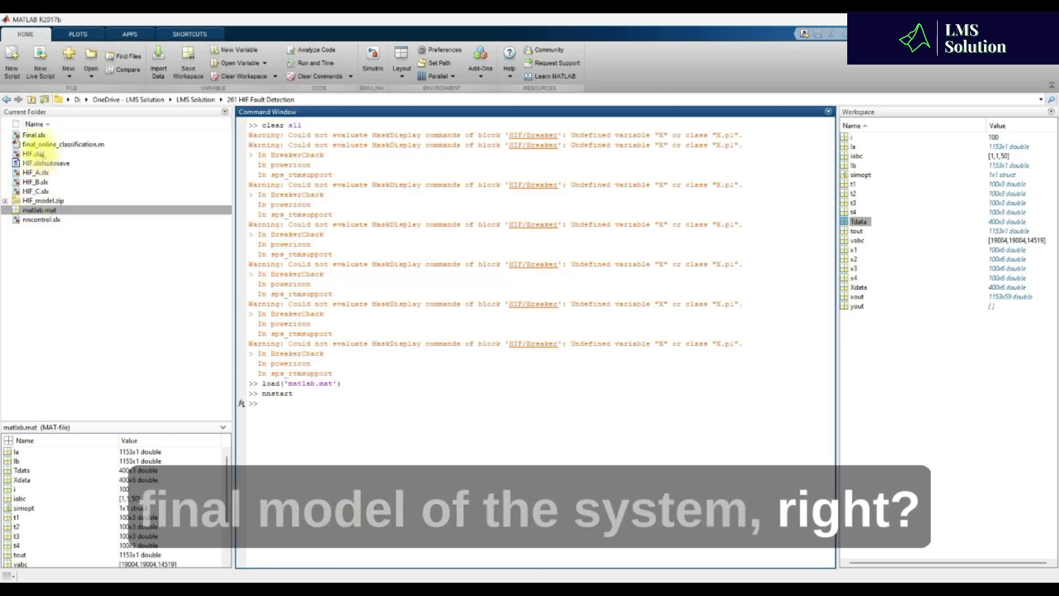
Step: Open Final.slx and select the network output wire leading to the 0.5 threshold
click(26, 136)
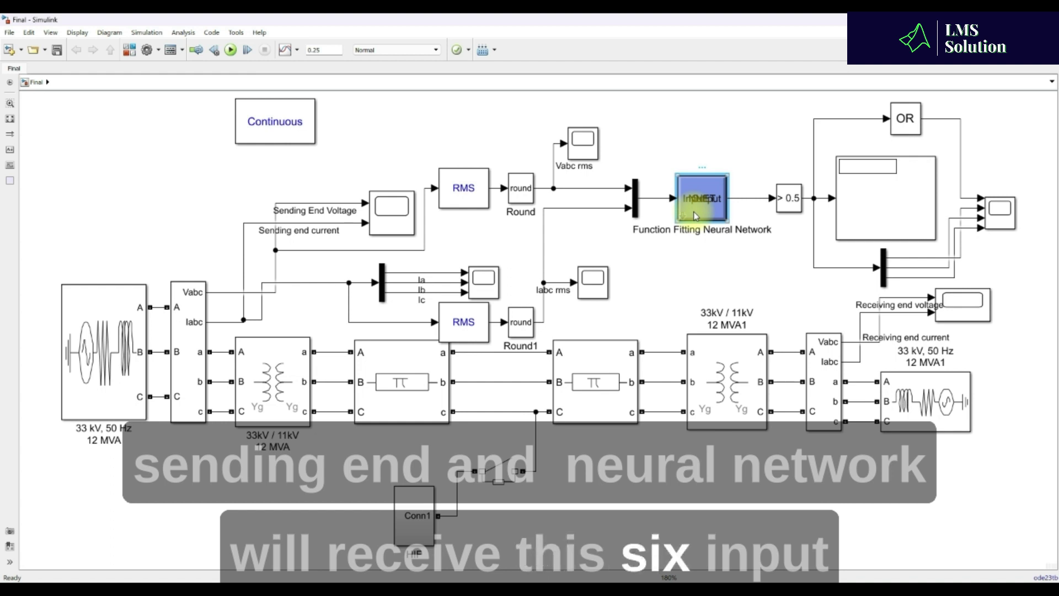
click(744, 203)
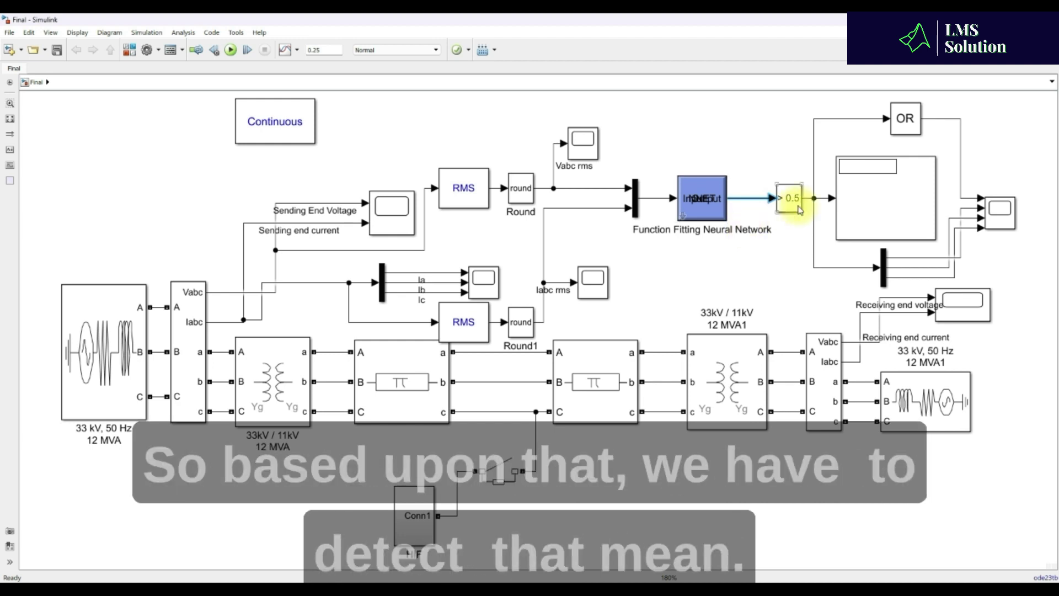
Step: Open Scope5 and temporarily mark its Fault Status and phase a, b, c plots with screen annotations
double_click(999, 209)
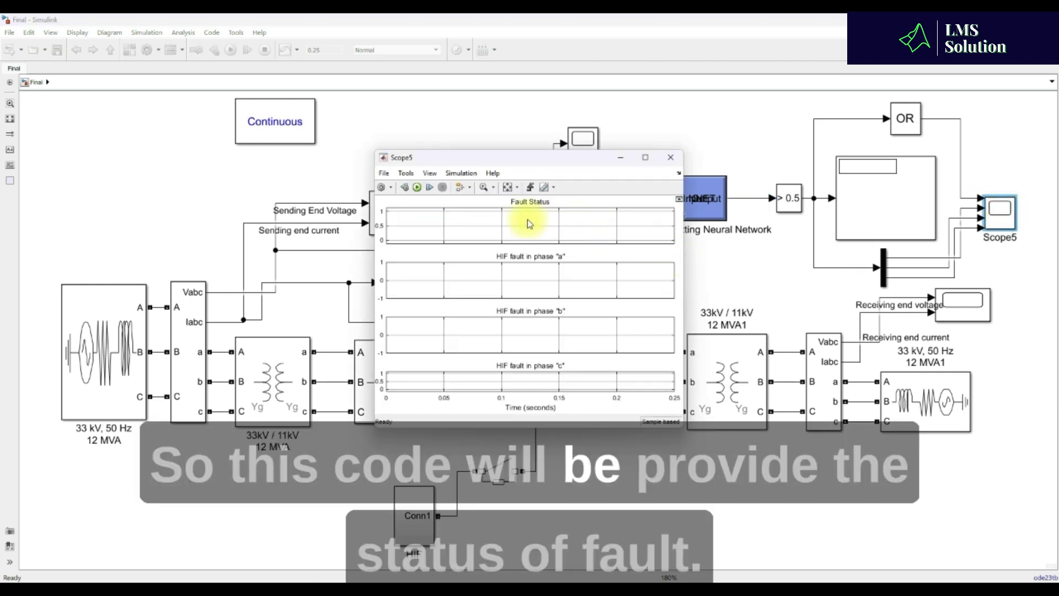
key(ctrl+shift+d)
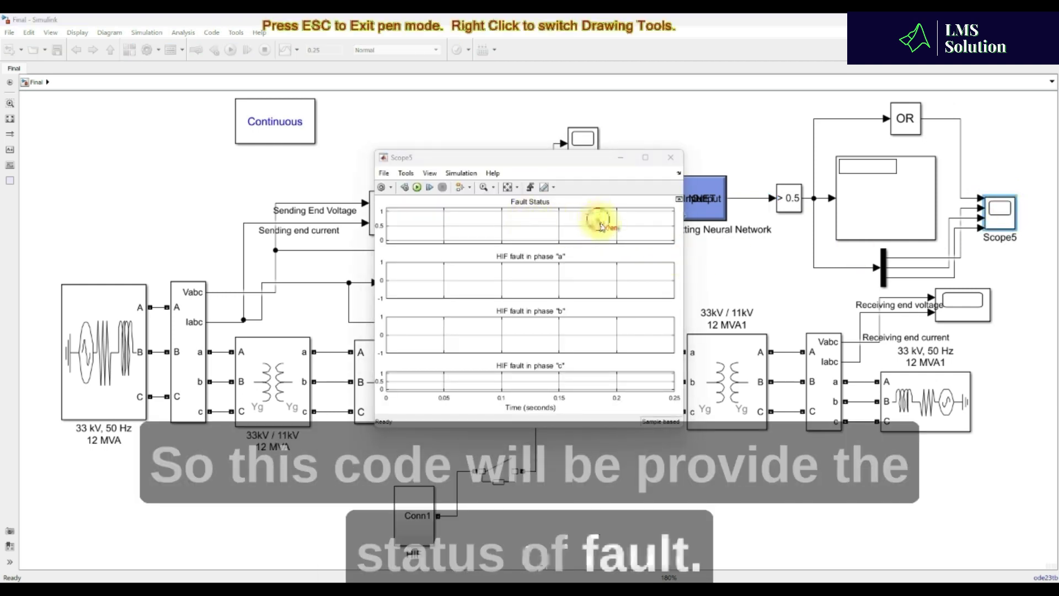
drag(600, 224, 623, 206)
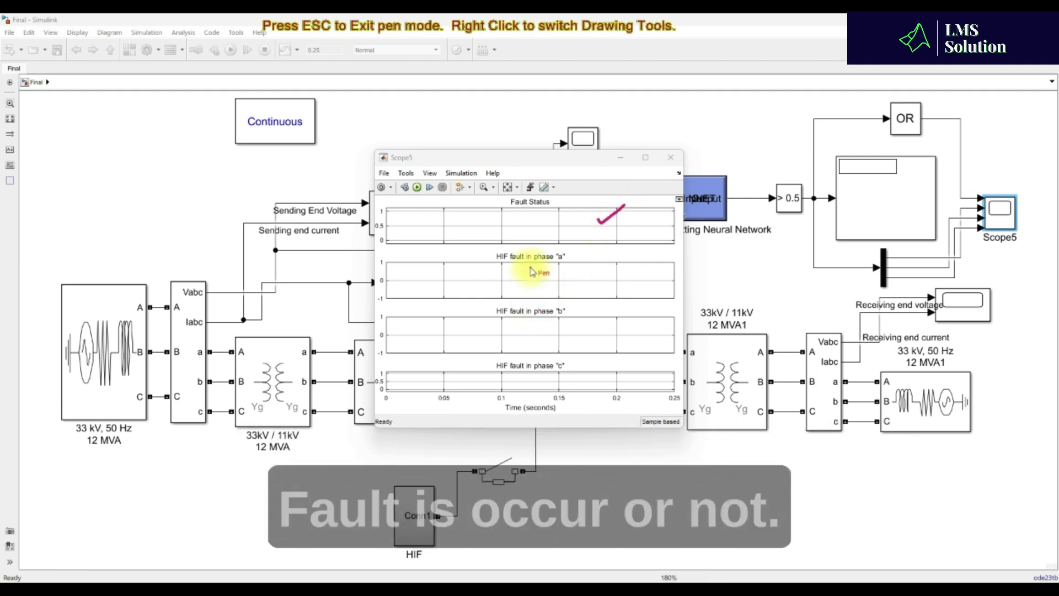
drag(561, 270, 588, 261)
drag(577, 328, 619, 318)
drag(589, 379, 605, 385)
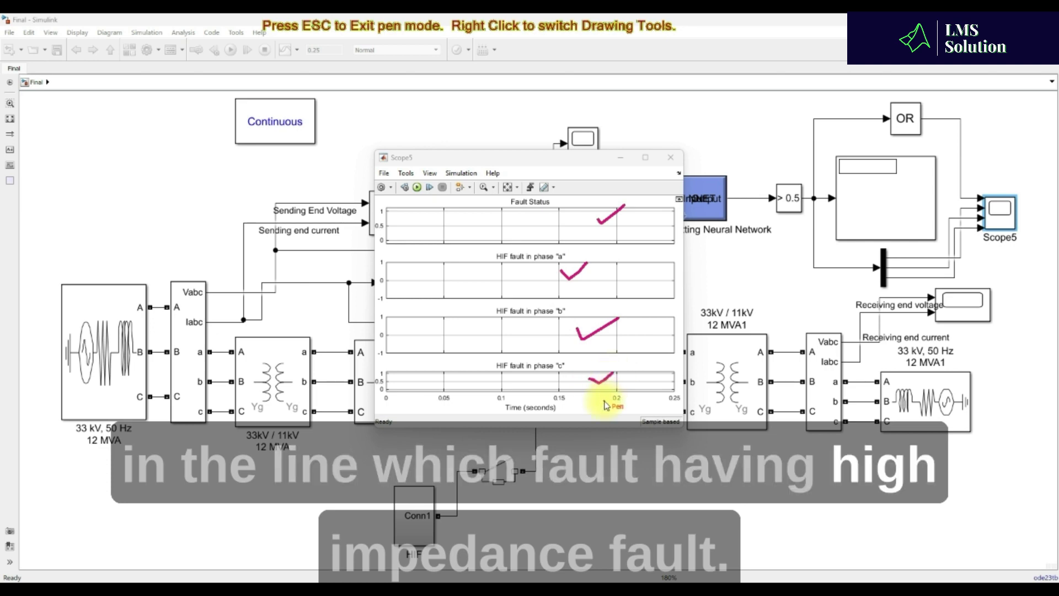
key(Escape)
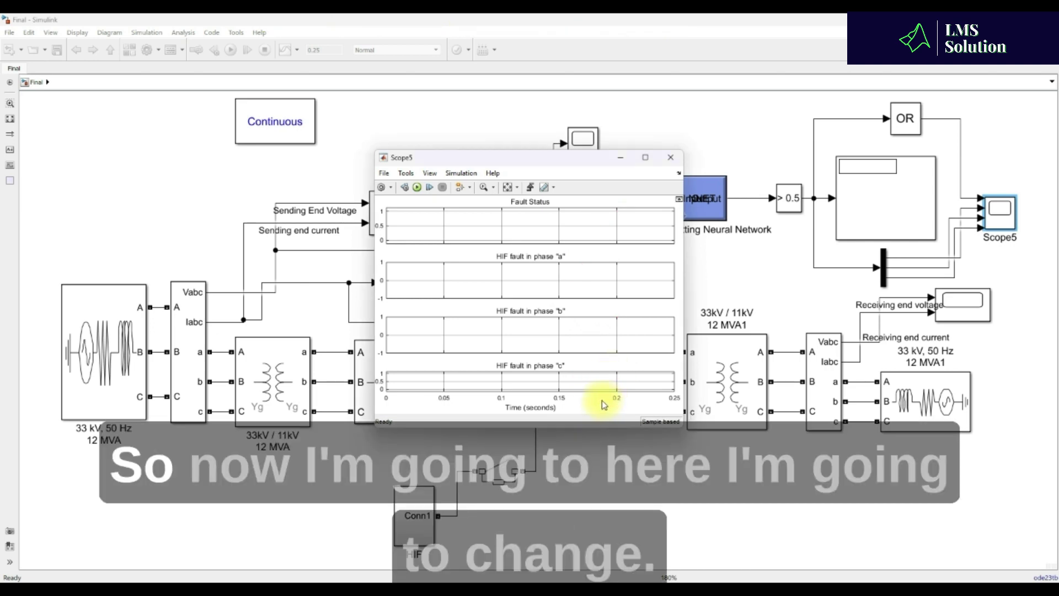
Step: Confirm the Breaker's Ron of 70 ohms, then run the simulation with Scope5 open
double_click(497, 472)
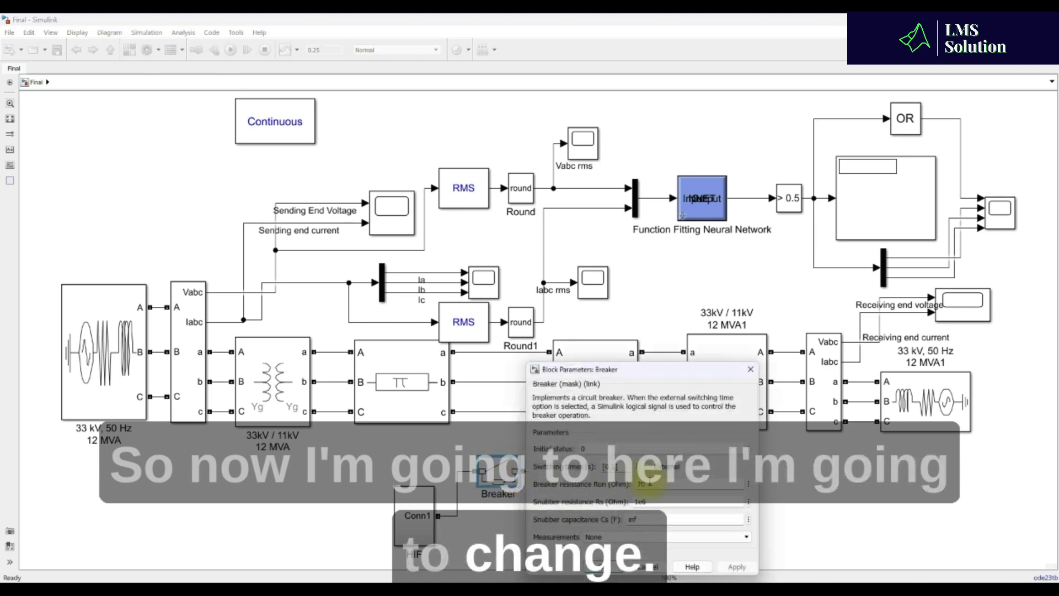
double_click(653, 481)
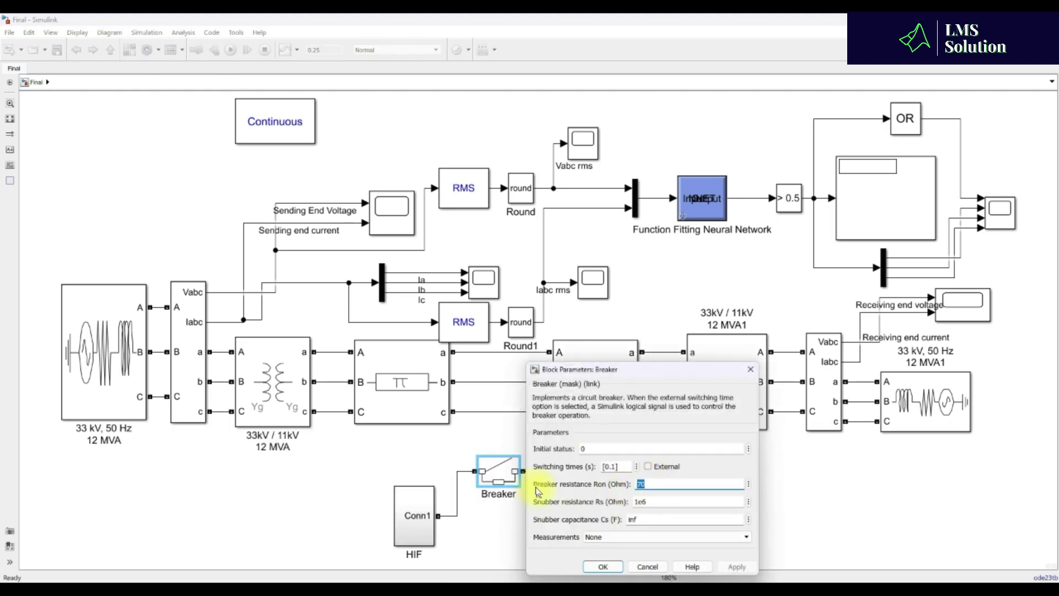
click(595, 567)
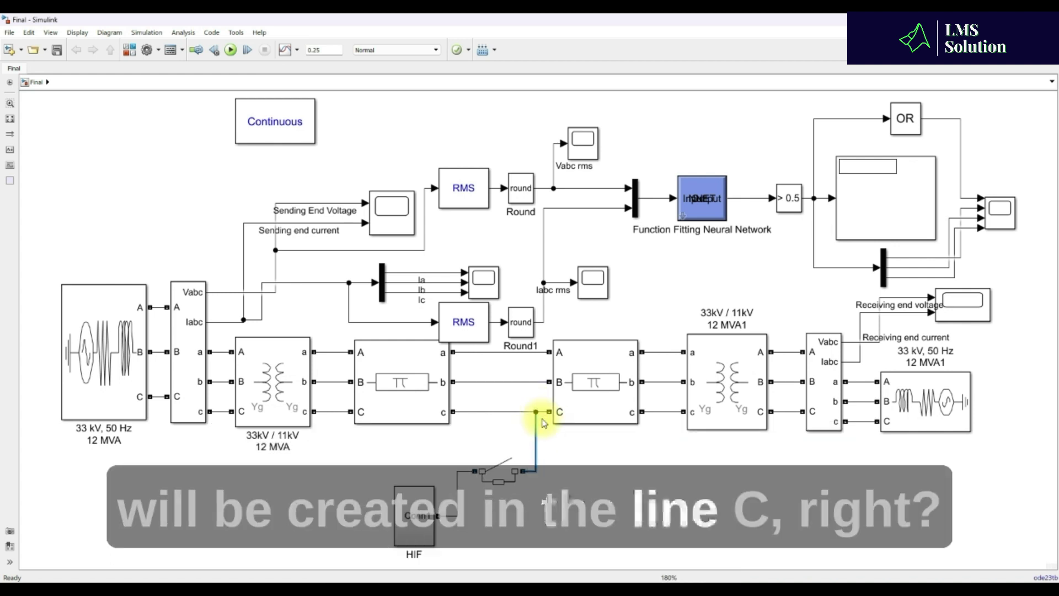
double_click(1010, 210)
click(416, 188)
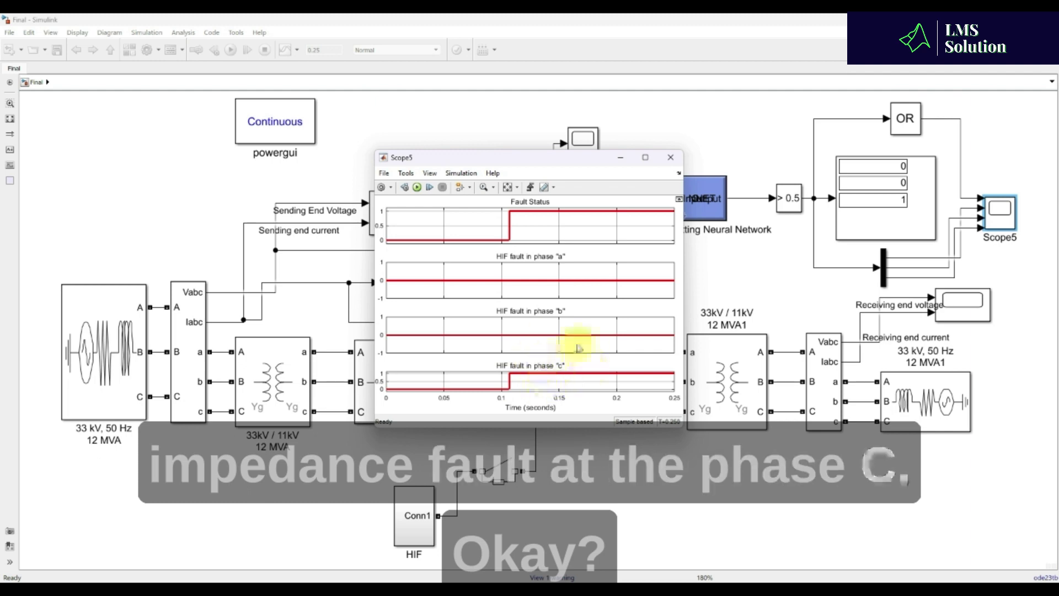
Step: Delete the fault wire connecting the breaker to phase c
click(540, 428)
click(536, 425)
key(Delete)
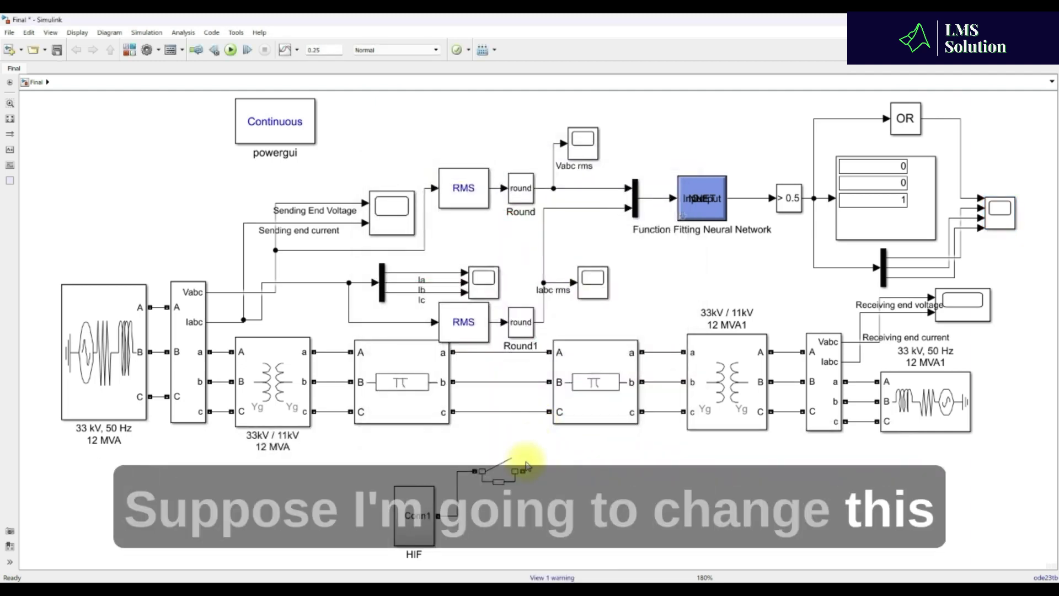
Step: Wire the fault breaker to phase b and rerun the simulation with Scope5 open
drag(525, 469, 524, 382)
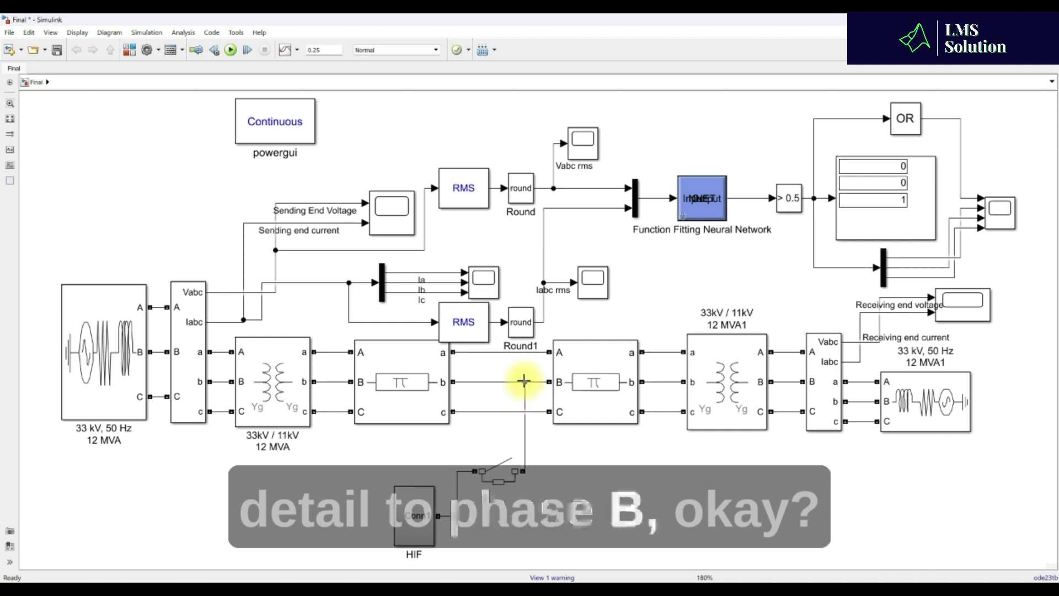
double_click(993, 214)
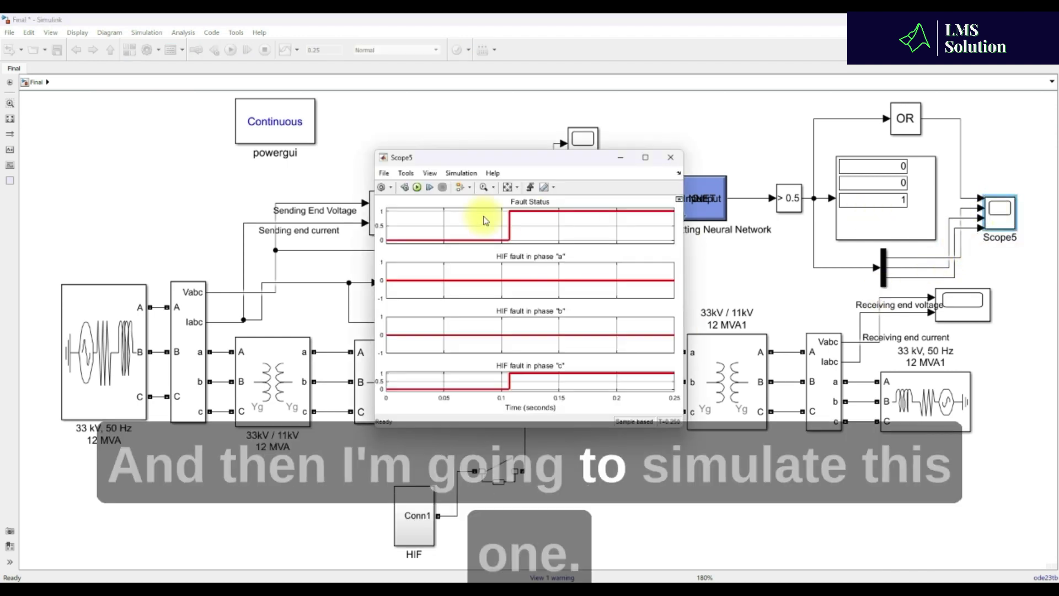
click(417, 187)
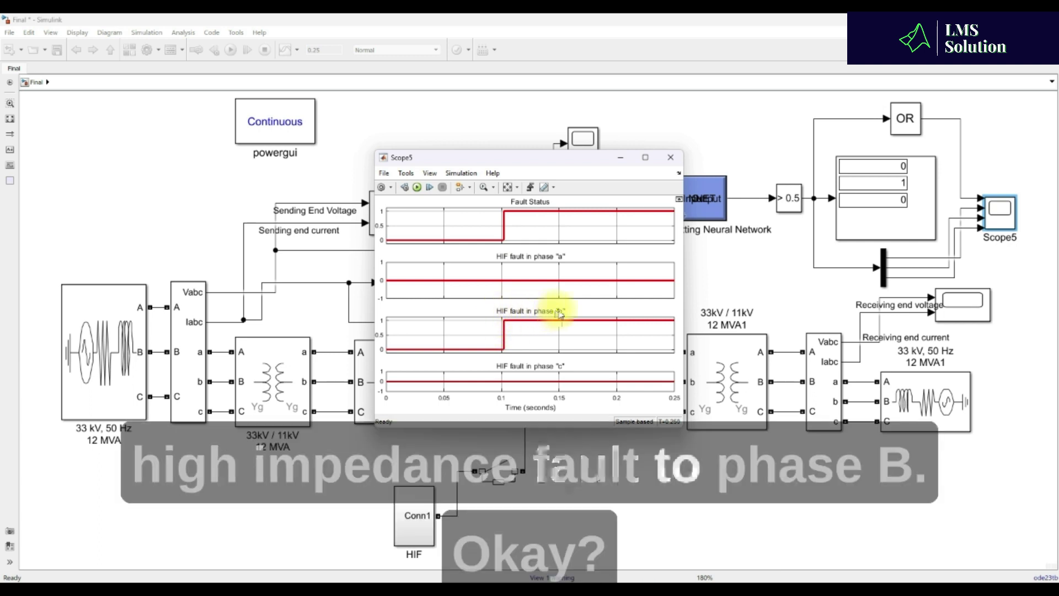
Step: Move the fault connection from phase b to phase a
click(525, 436)
key(Delete)
drag(523, 469, 528, 352)
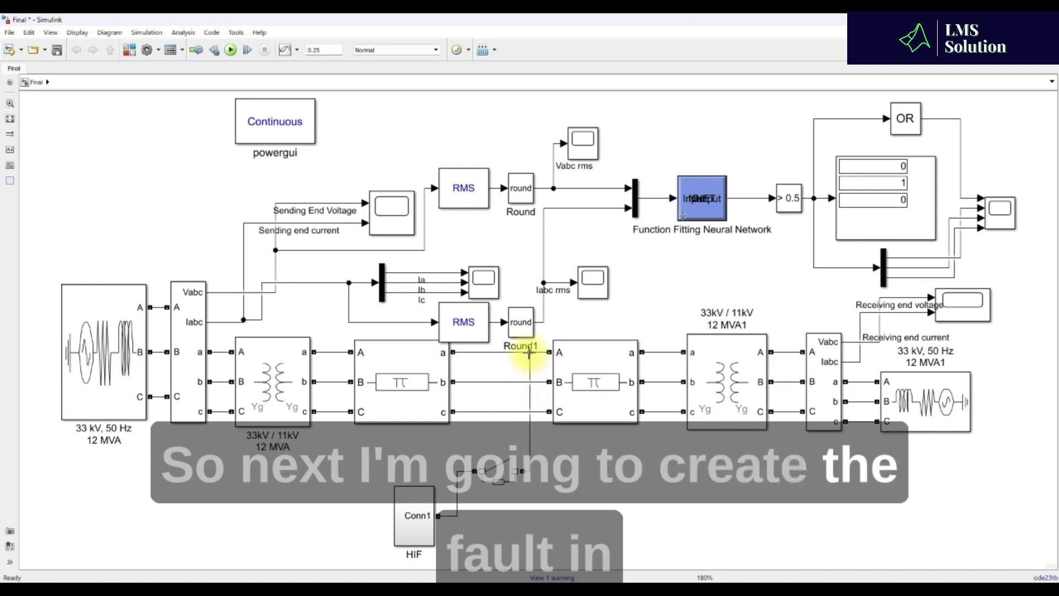
Step: Rerun the simulation with Scope5 open for the phase-a fault, then open the Ia/Ib/Ic Scope2 plots
click(1007, 215)
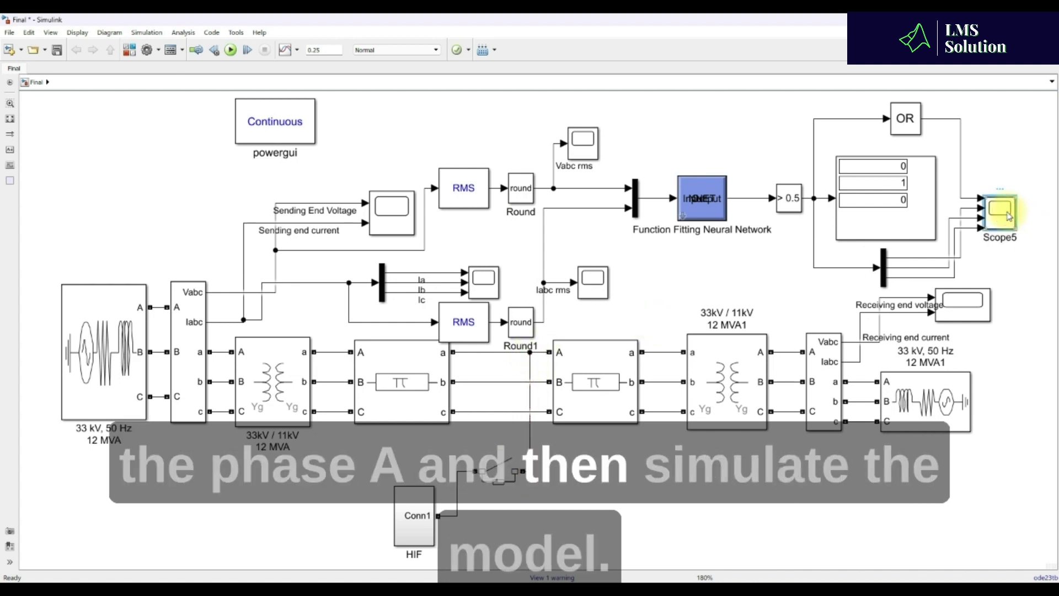
double_click(1007, 215)
click(416, 187)
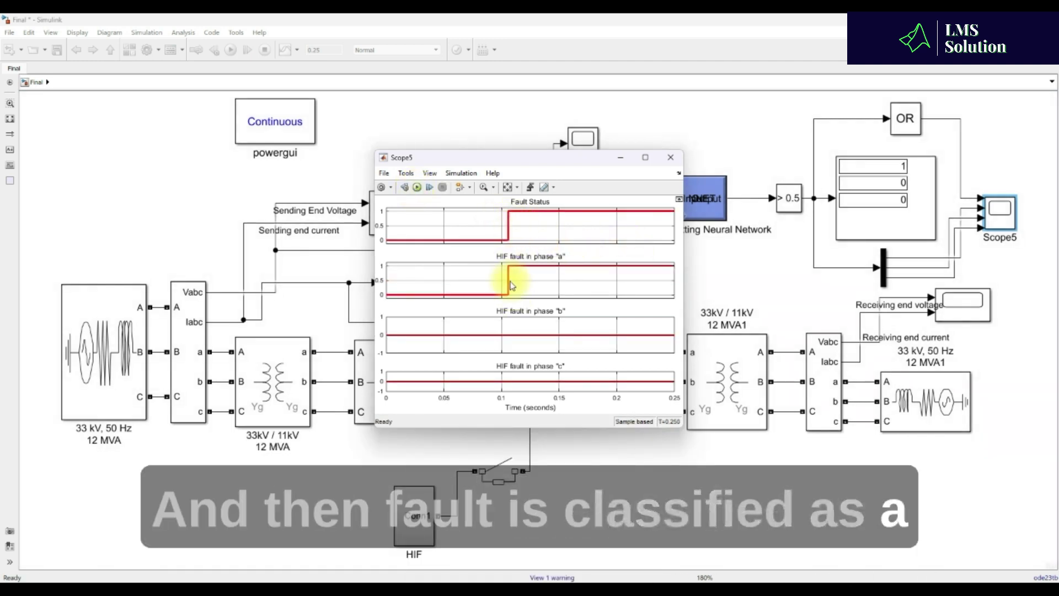
click(614, 466)
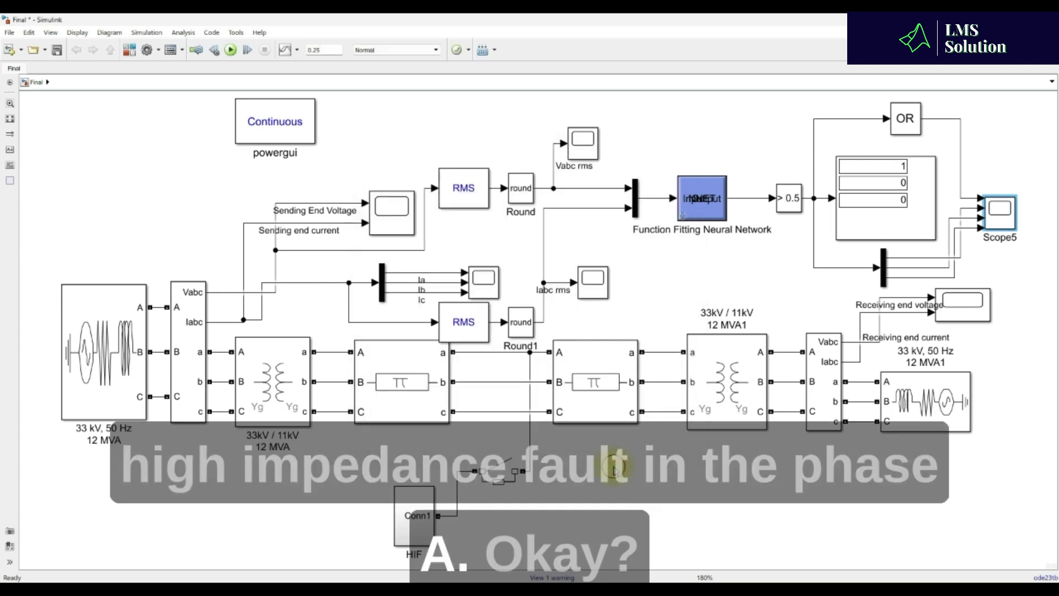
double_click(484, 279)
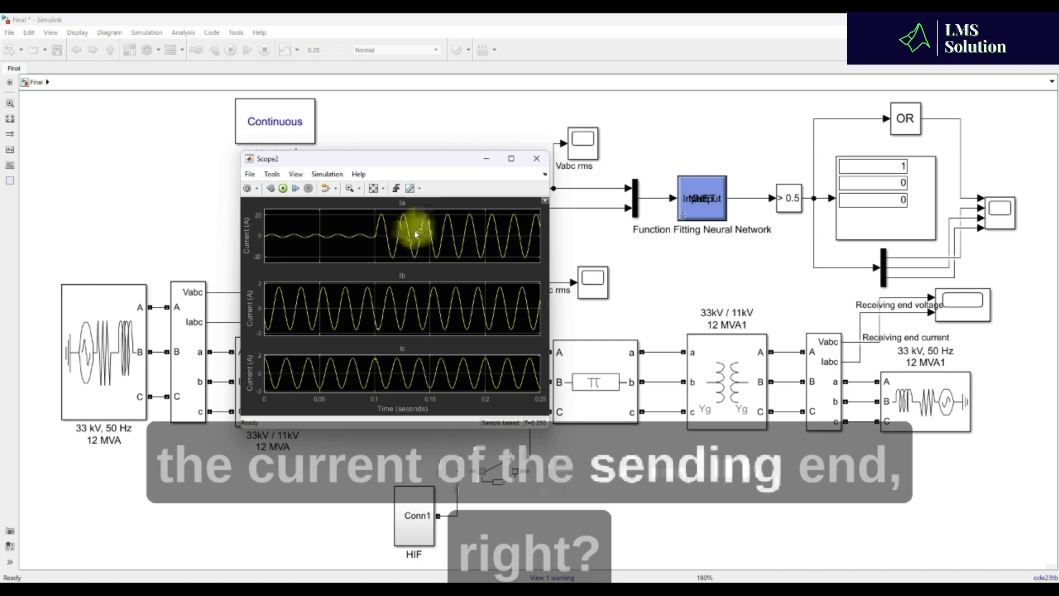
Step: Close Scope2, view the sending-end Scope and receiving-end Scope1 plots, then return to the diagram
click(229, 218)
click(397, 218)
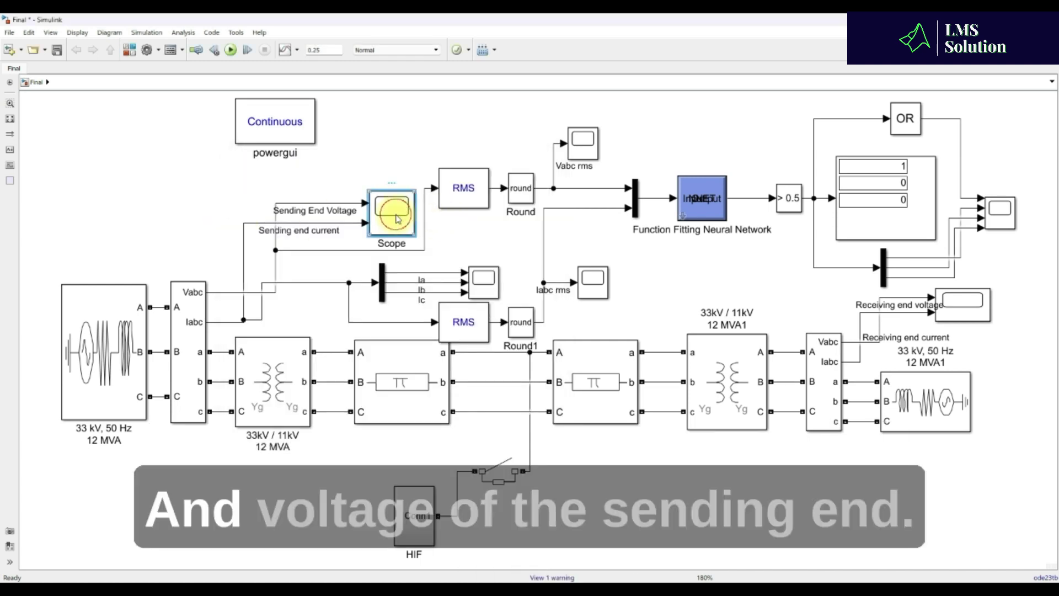
double_click(397, 219)
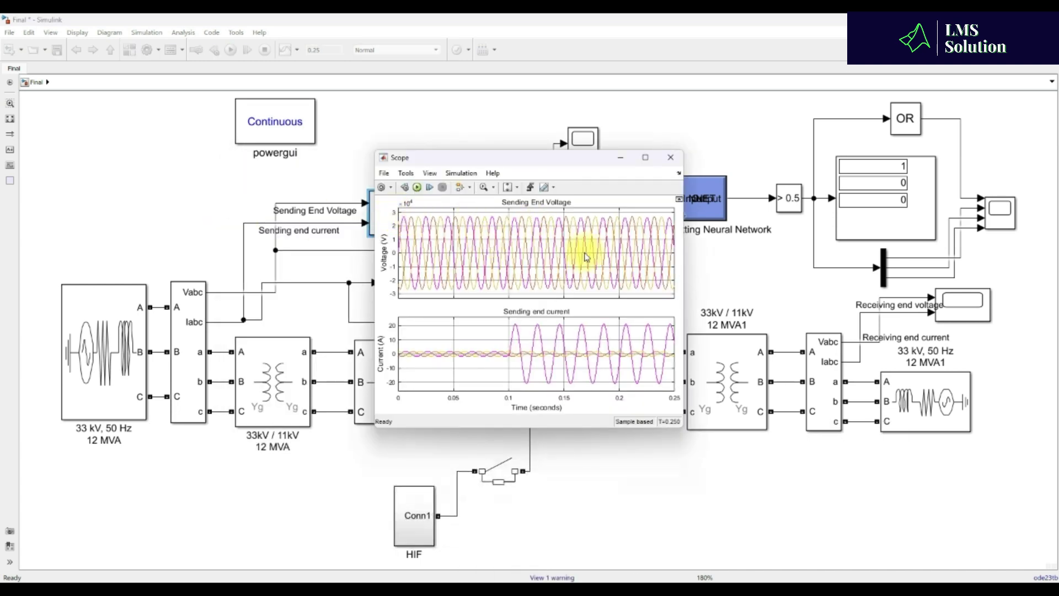
double_click(969, 314)
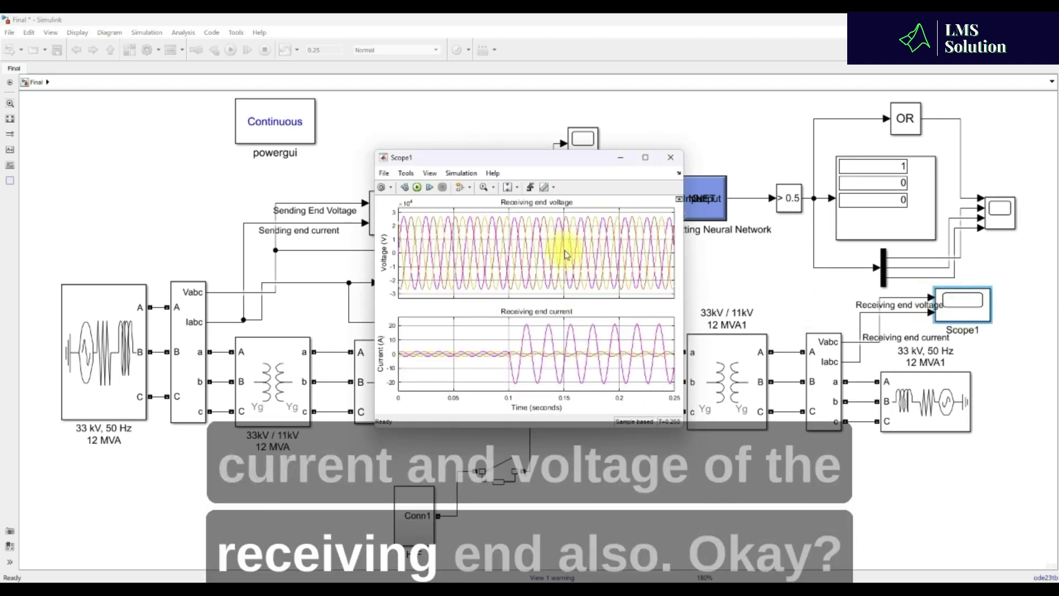
click(572, 438)
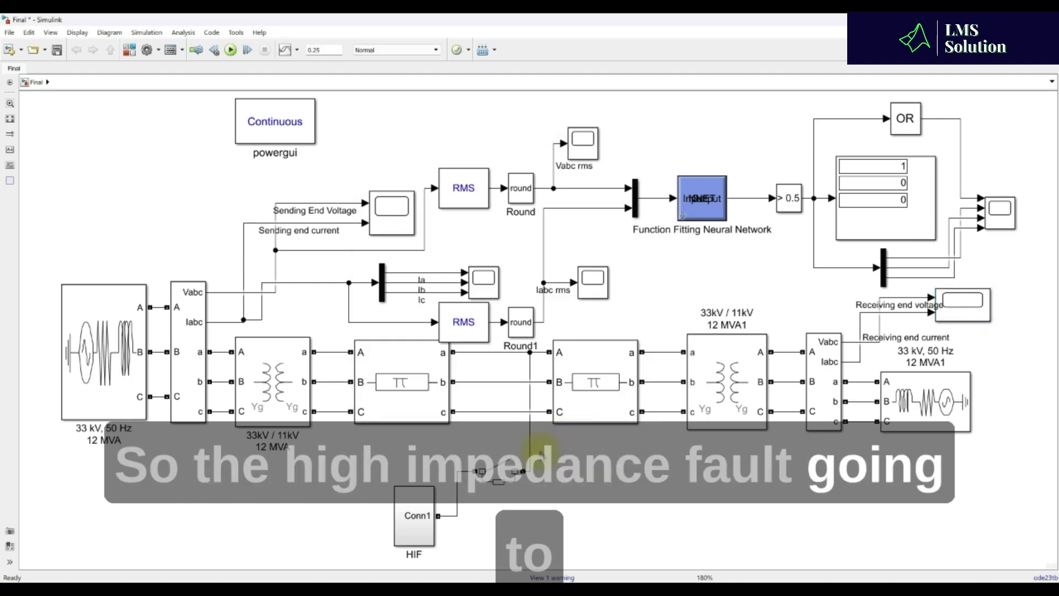